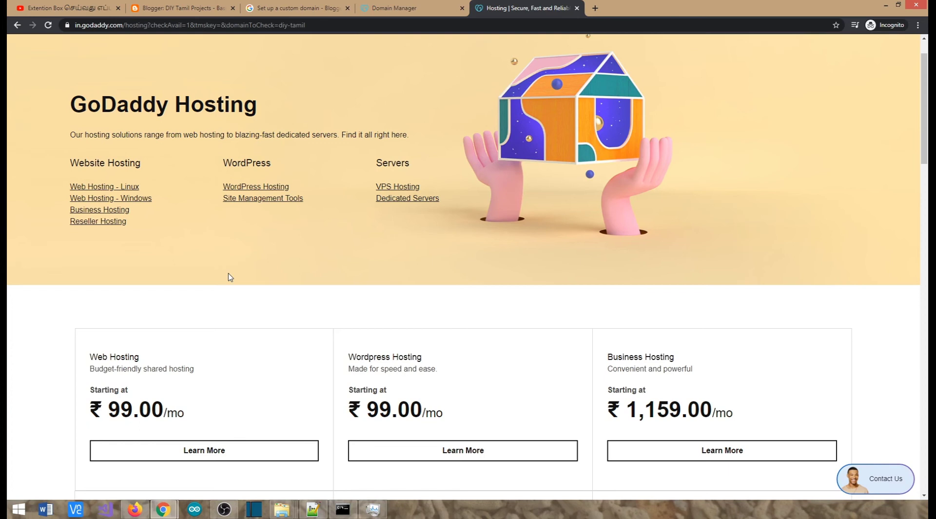
Open the Windows web hosting plans and add the Starter plan to the cart
left_click(140, 204)
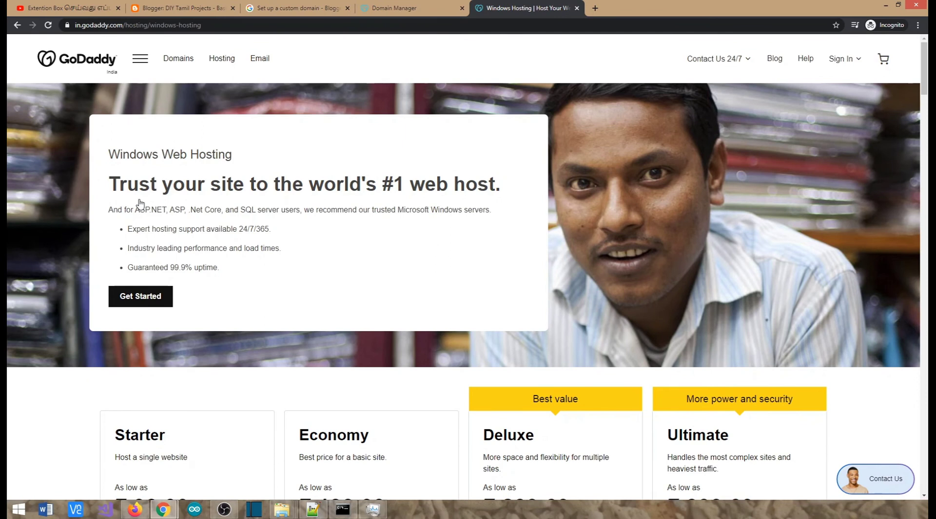
scroll(140, 204, "down", 4)
scroll(140, 204, "up", 1)
scroll(181, 187, "down", 4)
scroll(181, 187, "up", 1)
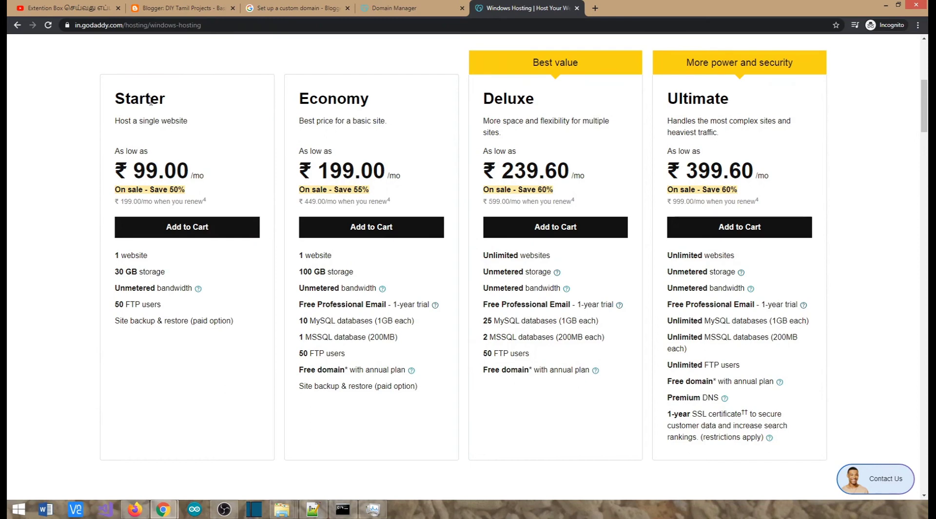
left_click(187, 233)
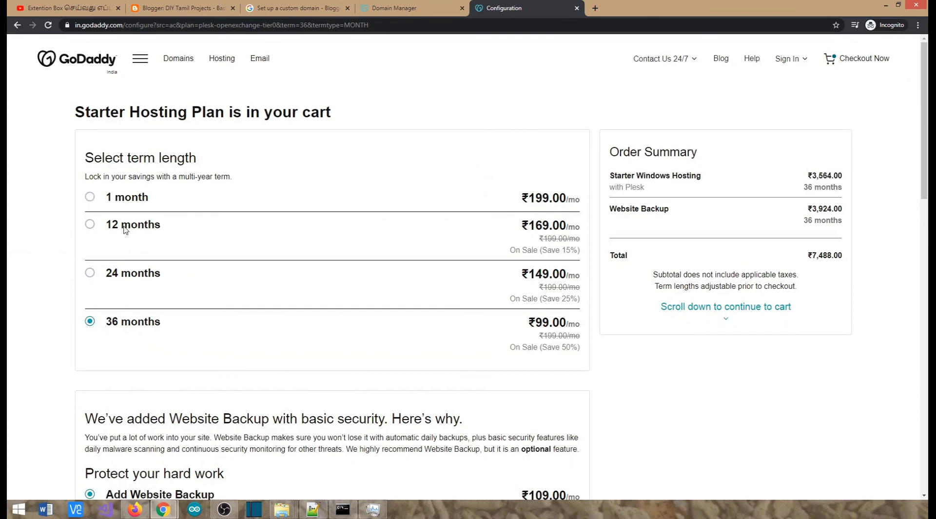
Configure the Starter plan for a 1 month term without Website Backup and continue to the cart
left_click(90, 197)
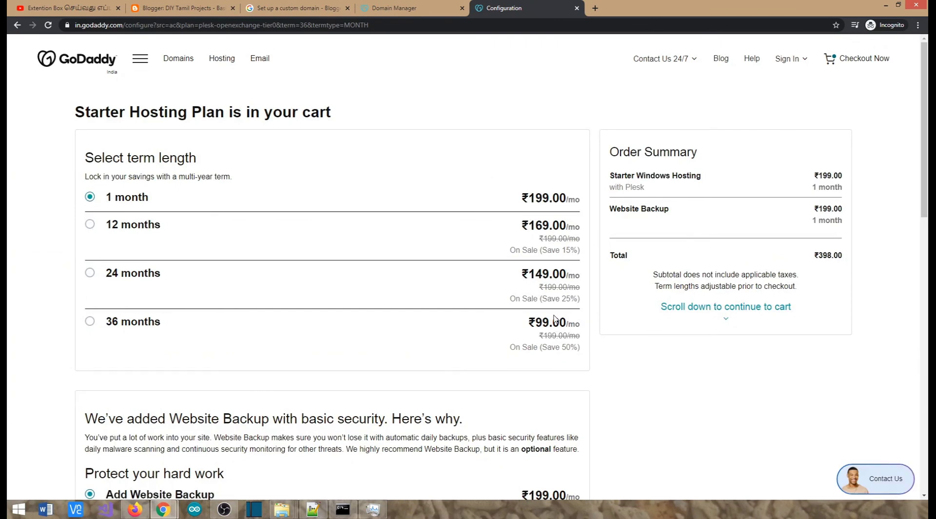
scroll(420, 301, "down", 7)
left_click(90, 206)
scroll(618, 265, "up", 4)
scroll(572, 325, "down", 7)
left_click(569, 256)
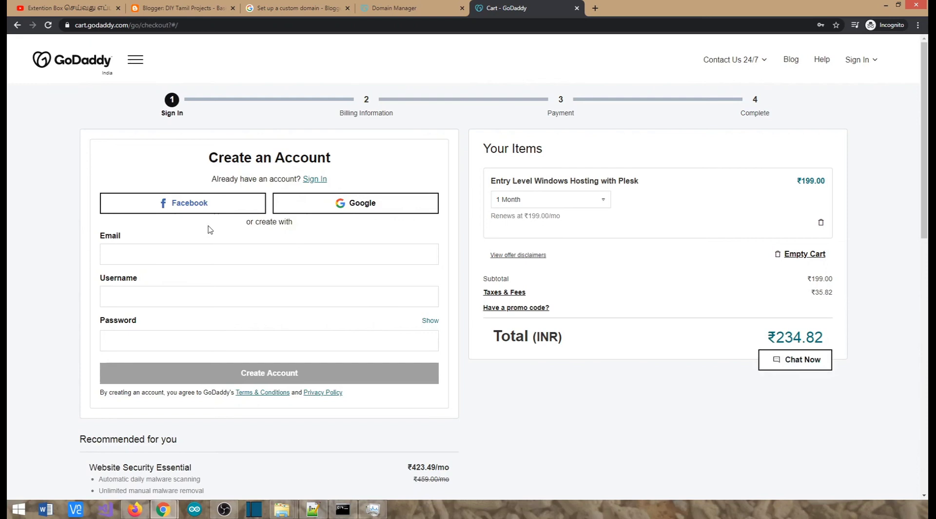
Review the checkout page, including the account creation form, the order total and the recommended add-ons
scroll(668, 337, "down", 3)
scroll(777, 274, "up", 3)
scroll(332, 157, "down", 2)
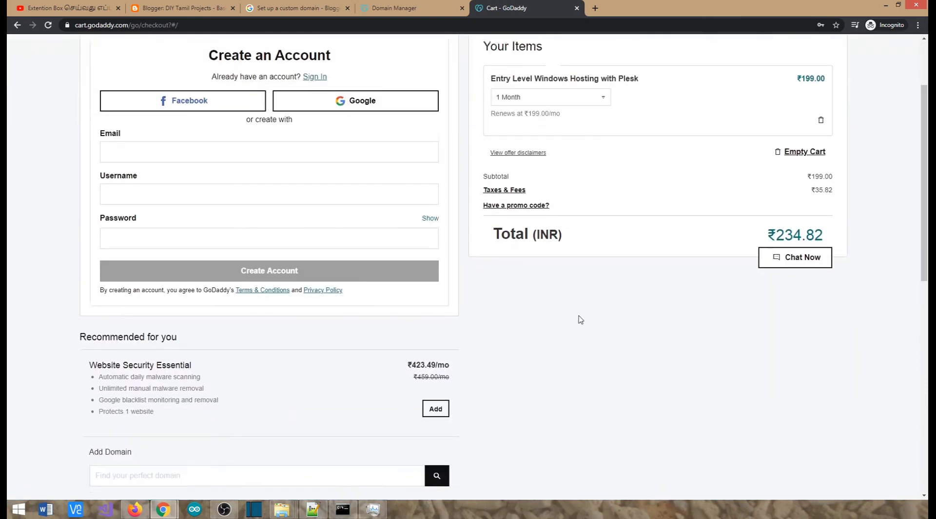
scroll(576, 317, "down", 3)
scroll(664, 285, "up", 2)
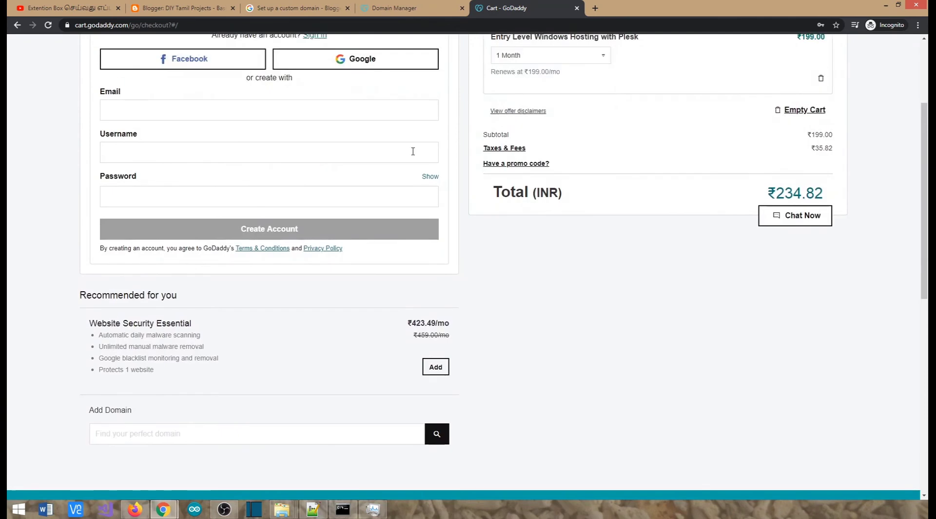
scroll(413, 151, "up", 3)
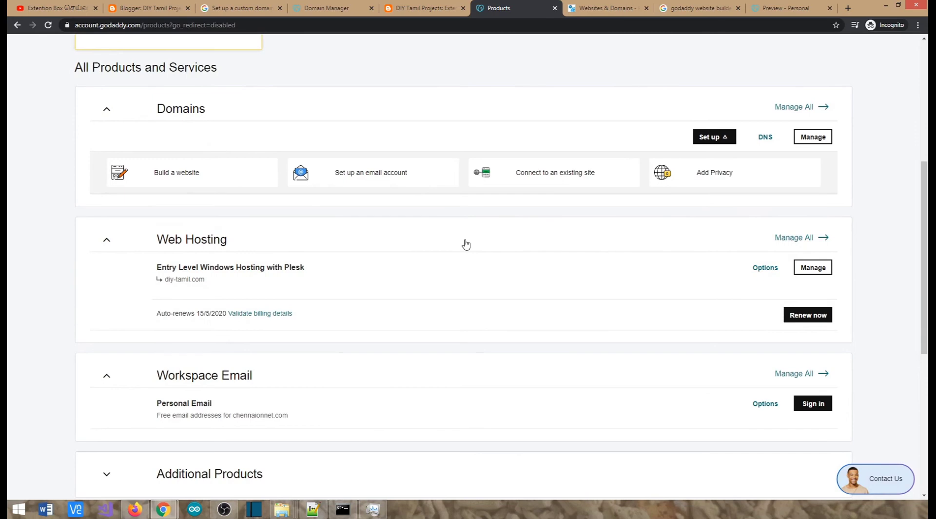
Check the account menu on the products page for the link to My Products
scroll(398, 239, "up", 1)
scroll(398, 238, "up", 5)
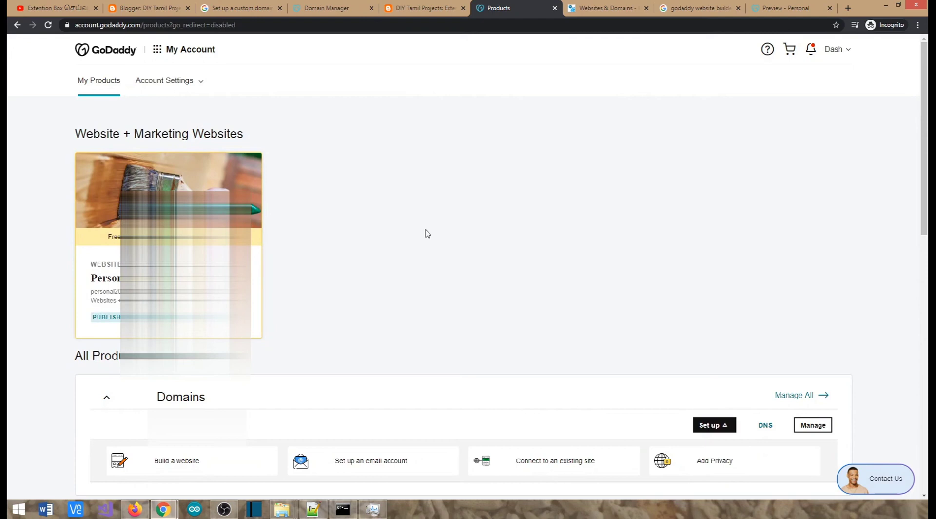
left_click(845, 50)
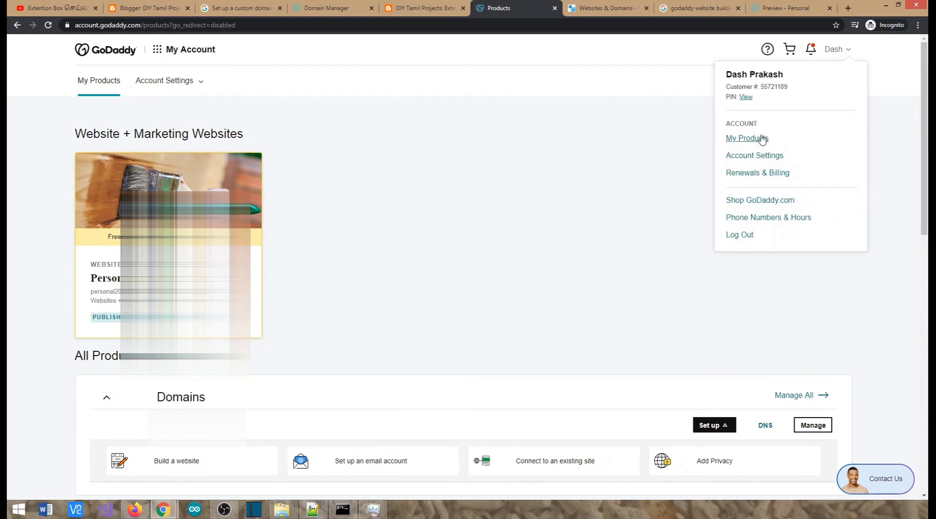
left_click(525, 243)
Open the management page of the Entry Level Windows Hosting with Plesk product
scroll(512, 244, "down", 7)
scroll(507, 246, "down", 1)
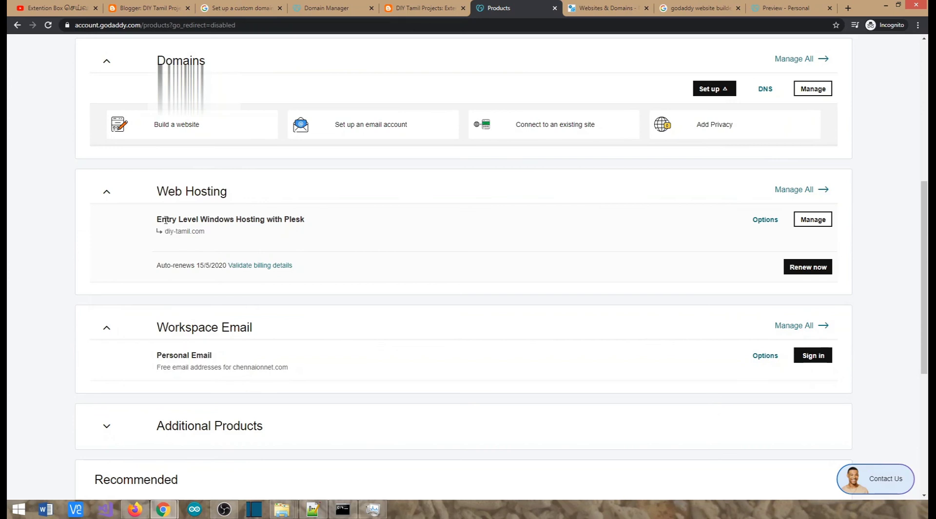
left_click_drag(162, 219, 306, 225)
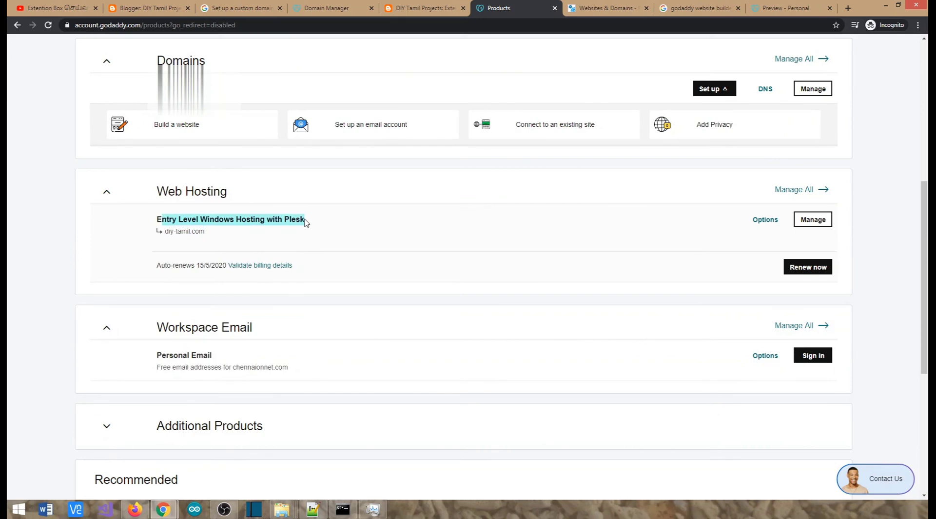
left_click(815, 226)
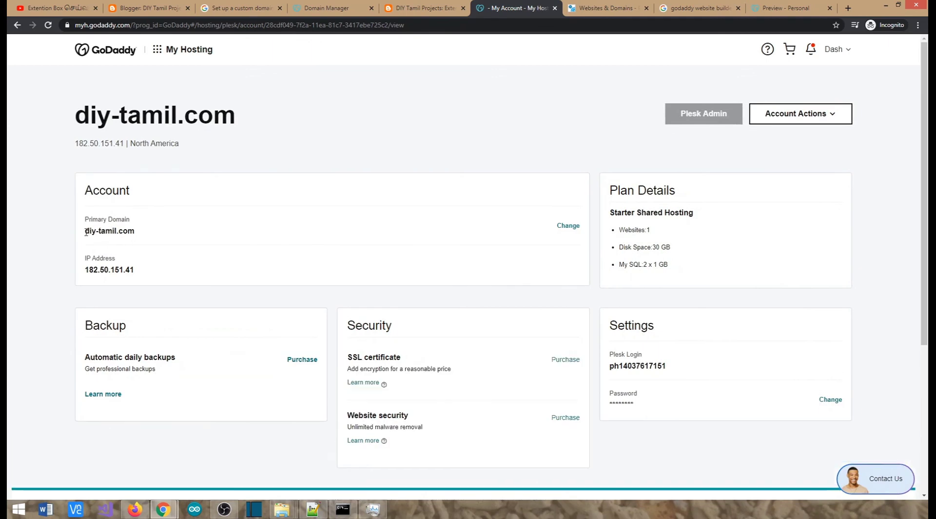
Examine the primary domain and IP address in the hosting account details
left_click_drag(88, 232, 135, 231)
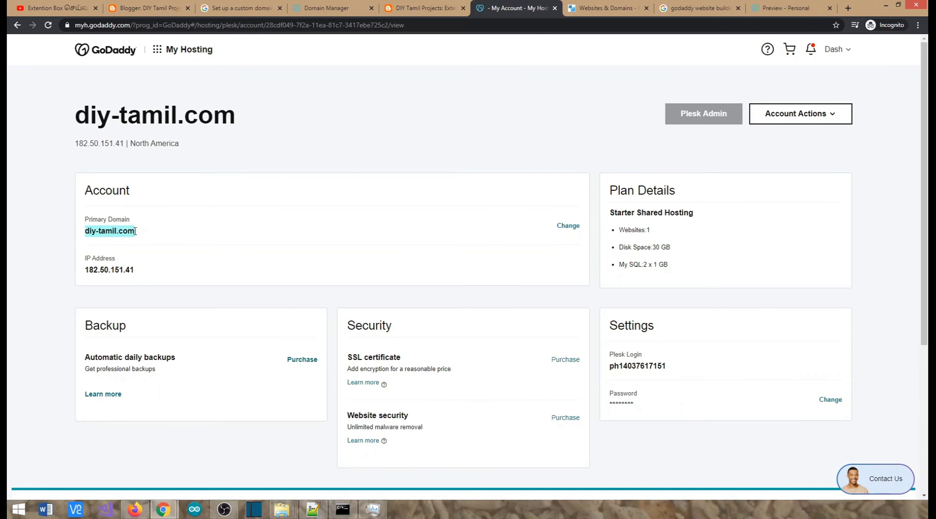
double_click(107, 231)
left_click_drag(85, 268, 138, 274)
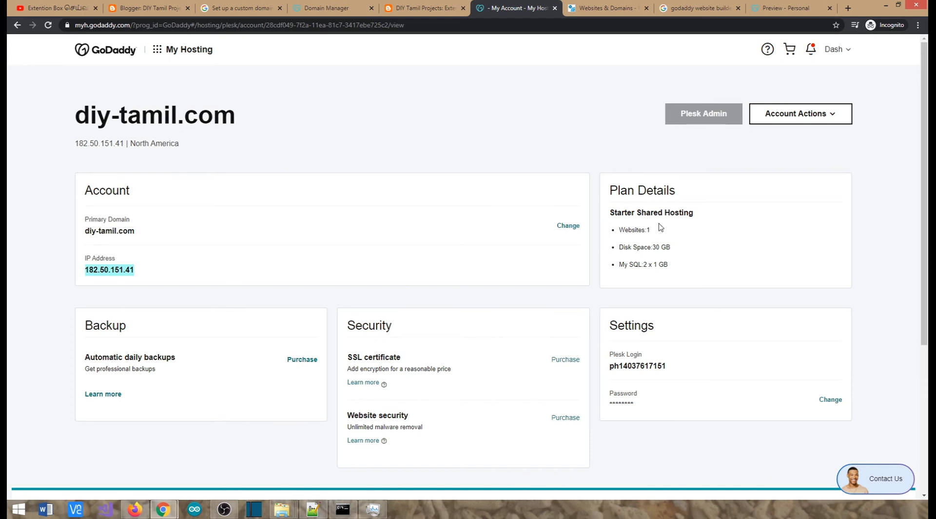
Examine the website, disk space and MySQL allowances in the hosting plan details
left_click_drag(633, 230, 679, 250)
left_click(654, 249)
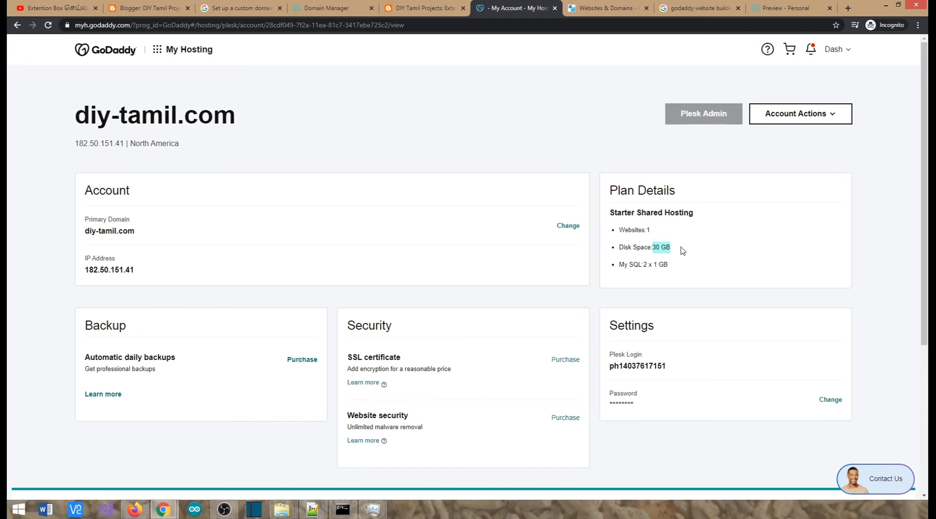
left_click(626, 265)
left_click_drag(626, 265, 643, 265)
left_click(655, 265)
triple_click(655, 264)
left_click(651, 246)
triple_click(651, 246)
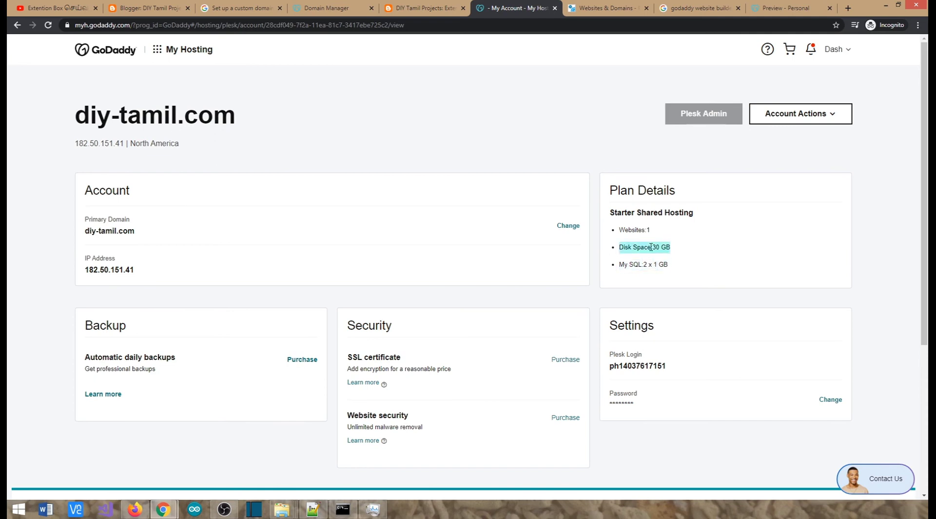
triple_click(641, 263)
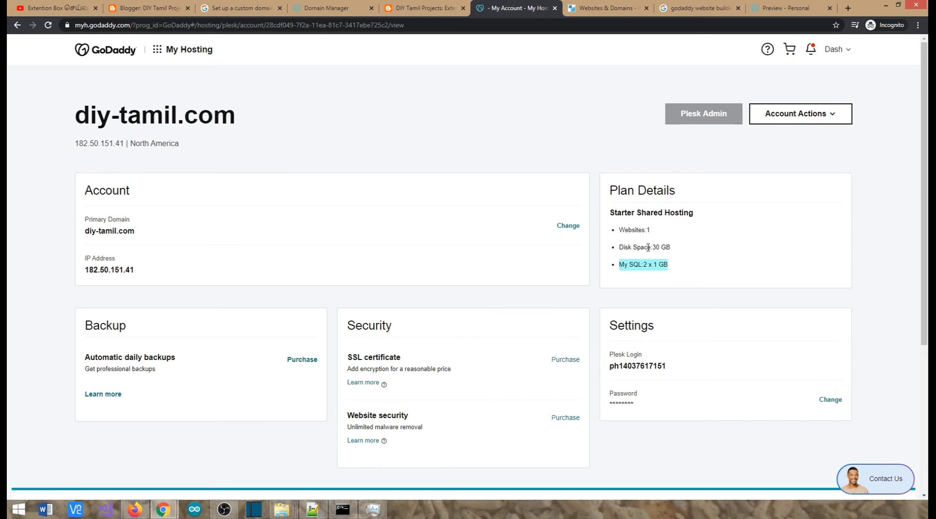
triple_click(646, 247)
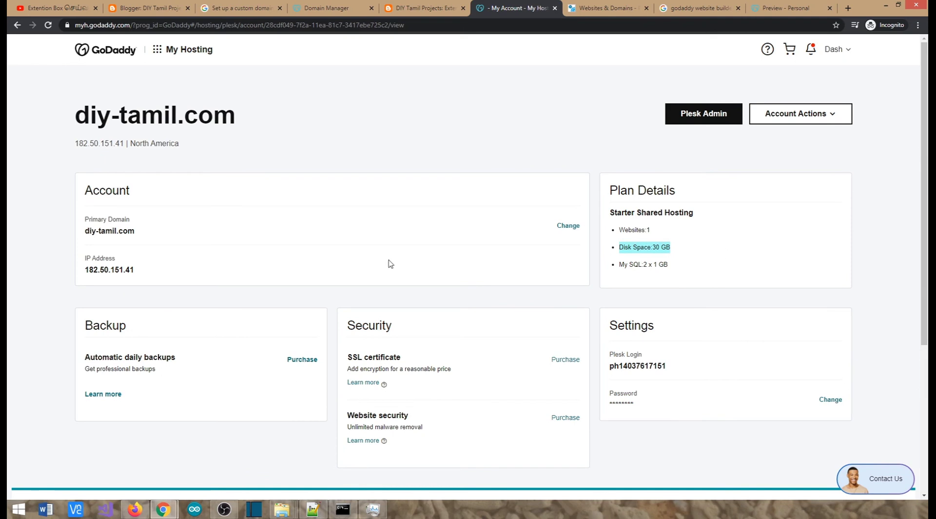
Open the Plesk admin panel, and check the Plesk login and password settings on the hosting account page
left_click(699, 122)
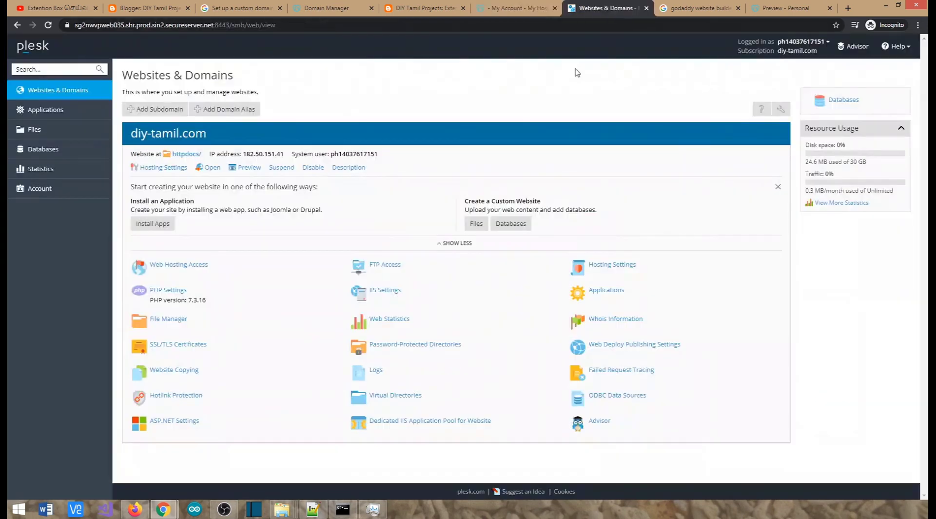
left_click(609, 11)
left_click(507, 9)
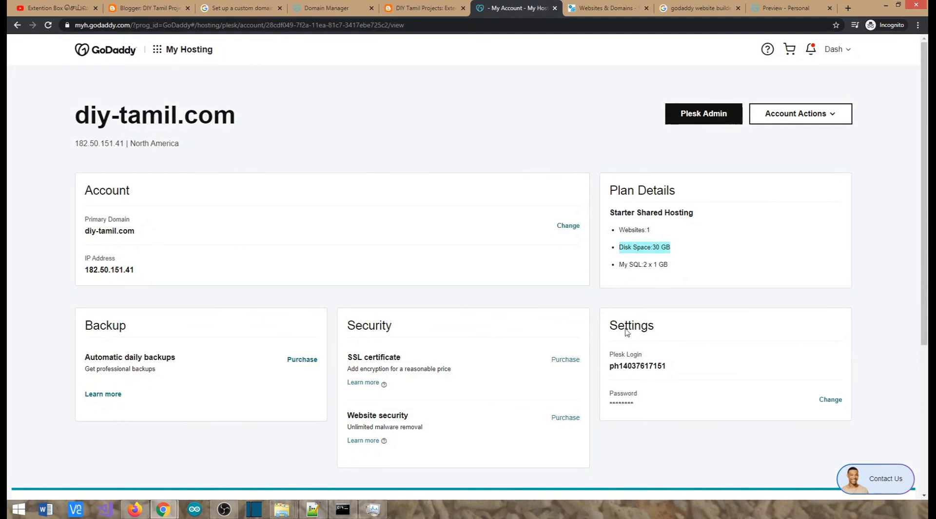
double_click(627, 366)
double_click(622, 403)
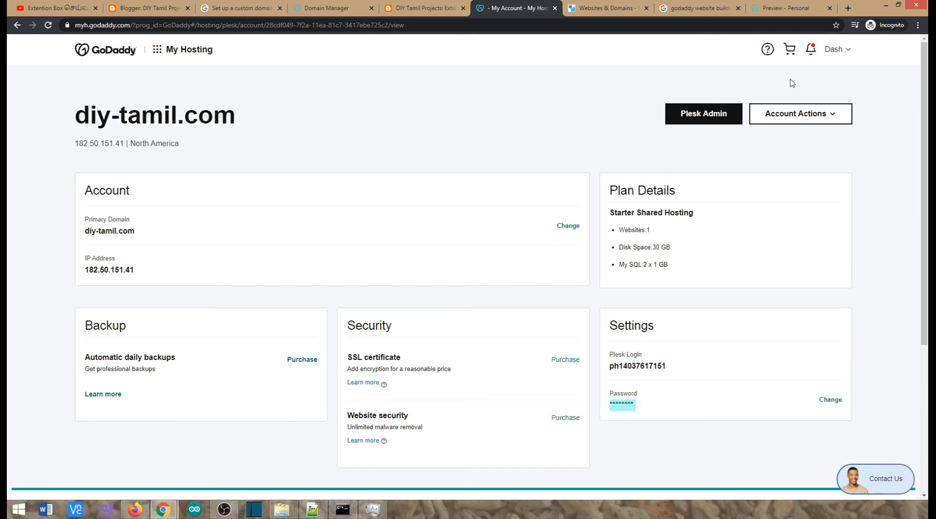
left_click(617, 403)
Return to the Plesk panel and open its file manager
left_click(604, 8)
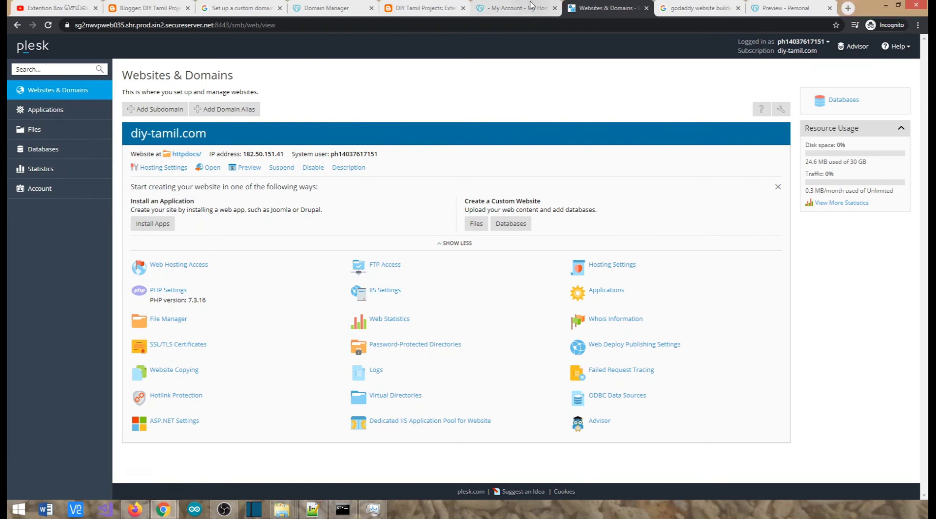
left_click(517, 8)
left_click(617, 6)
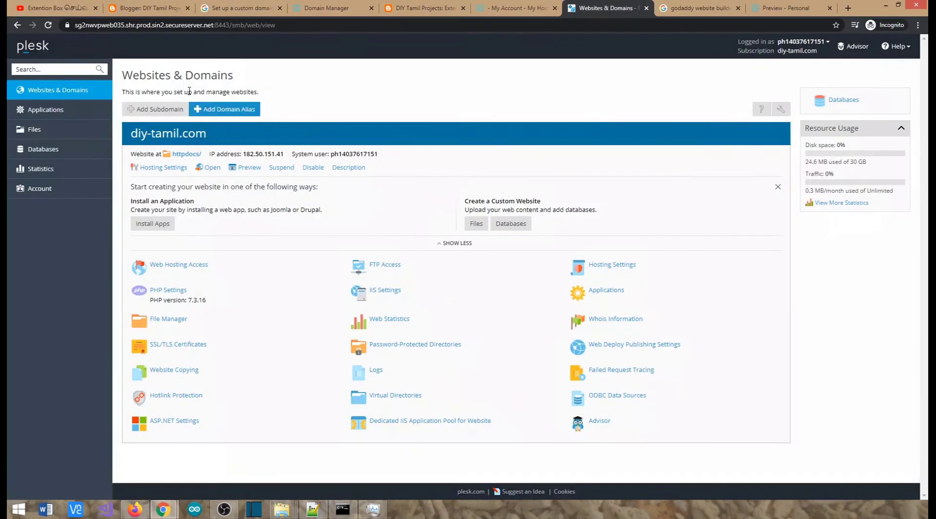
left_click(41, 137)
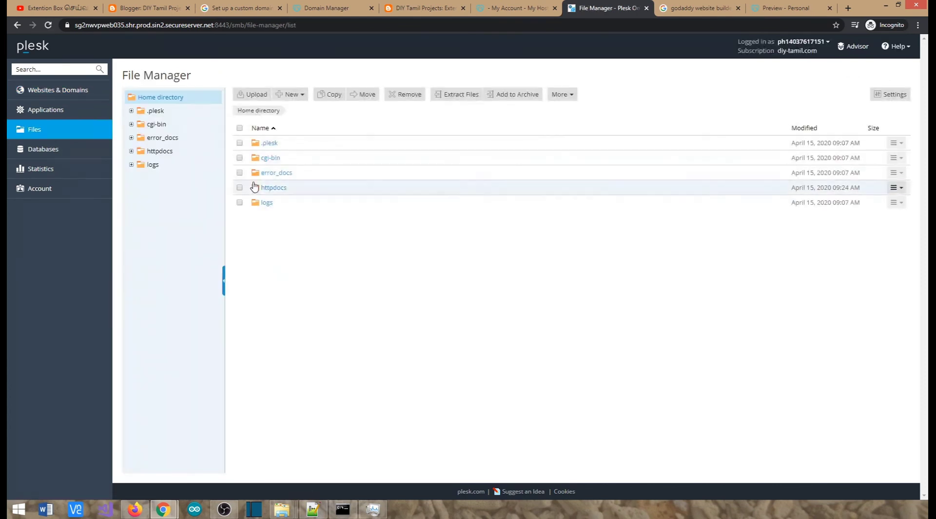
Browse the local testsite folder for files to upload to the home directory, and cancel the upload
left_click(264, 97)
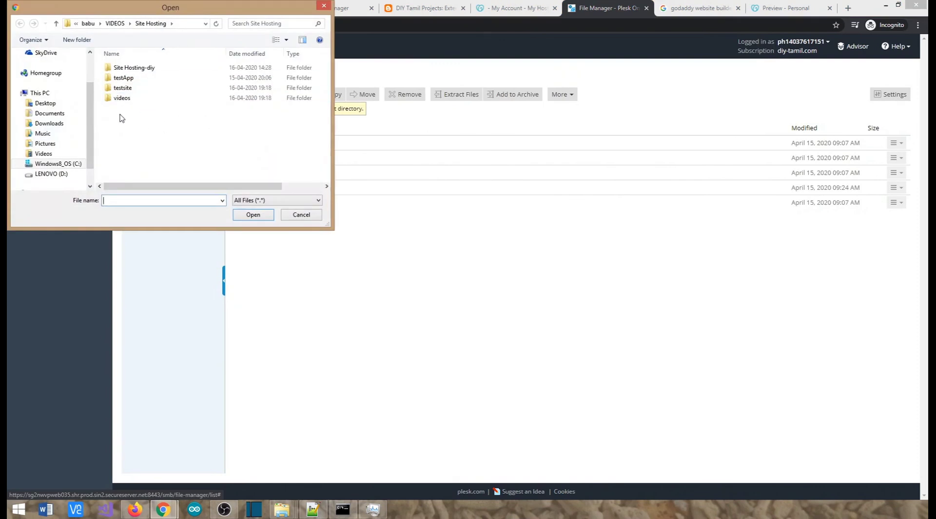
double_click(123, 88)
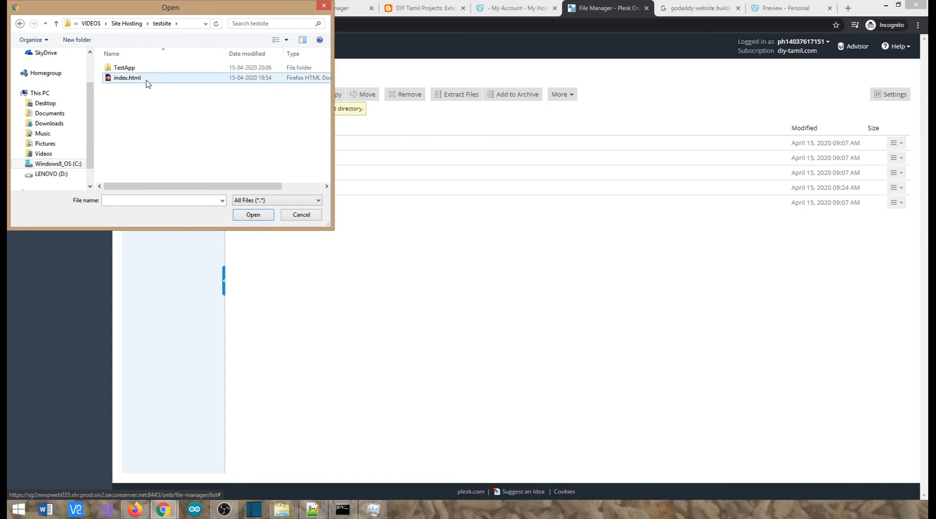
left_click(302, 215)
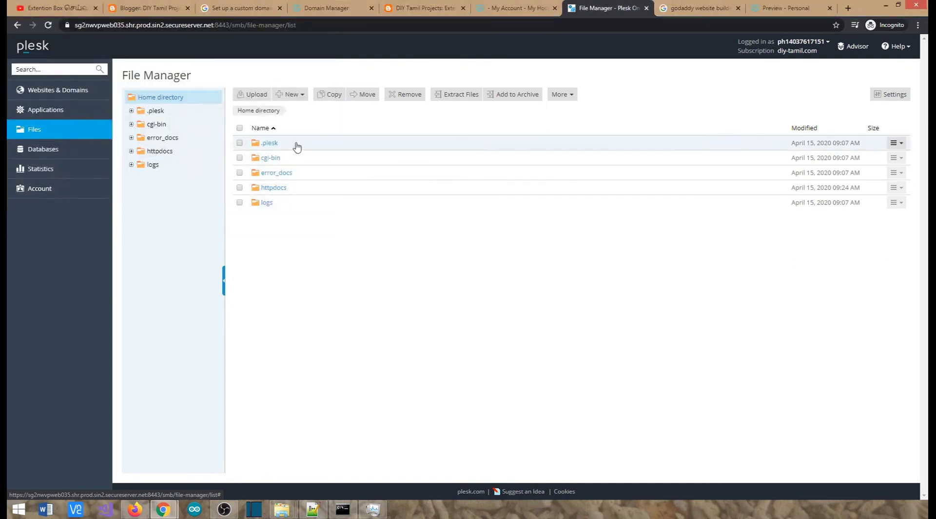
Open the FTP accounts of diy-tamil.com and check the existing FTP account name
left_click(60, 95)
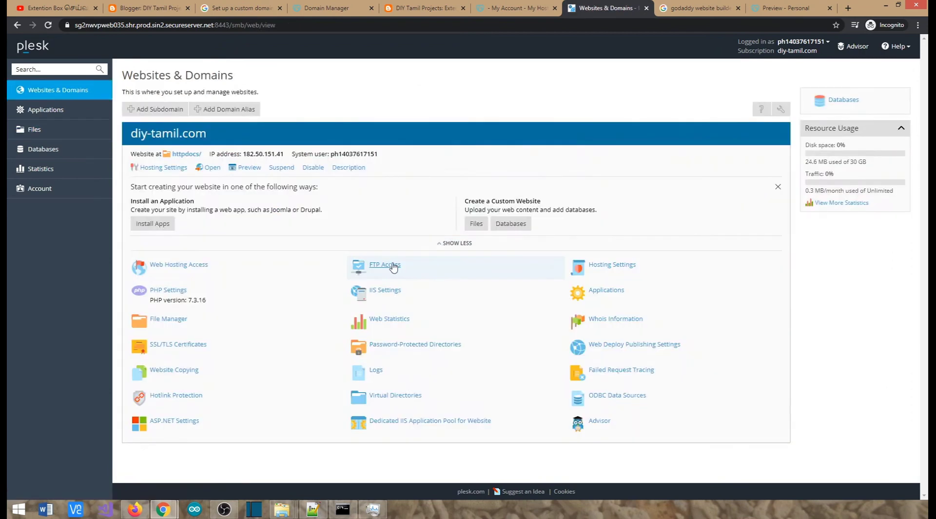
left_click(394, 268)
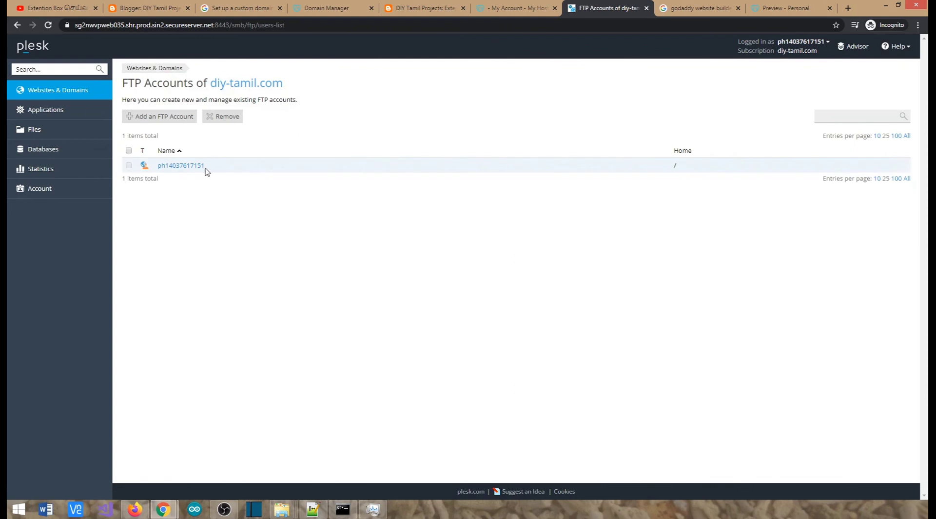
left_click_drag(205, 167, 164, 166)
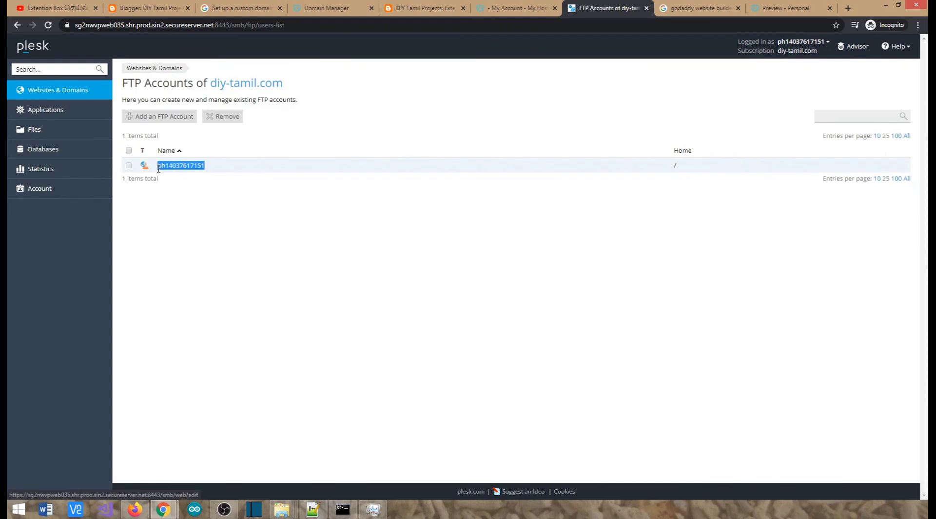
left_click(208, 199)
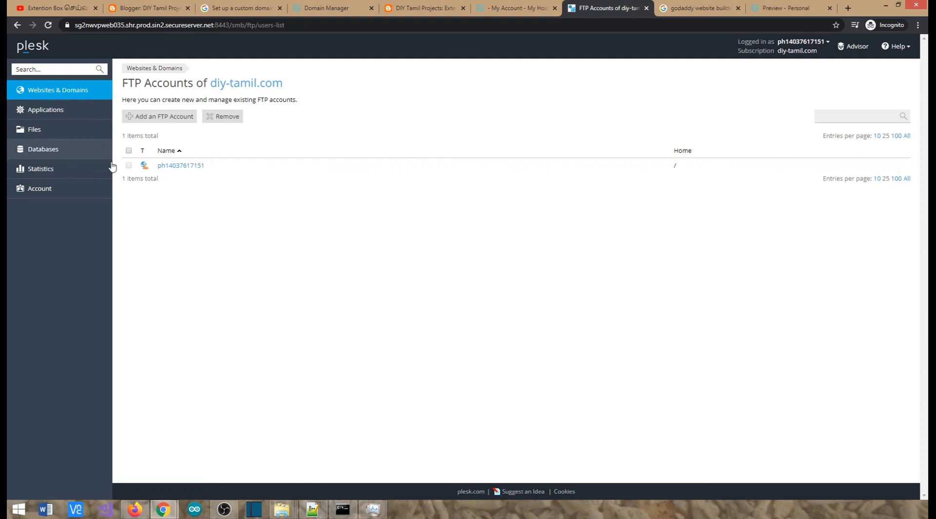
Get the hosting IP address from the GoDaddy account page and open ftp://182.50.151.41 in File Explorer
left_click(522, 9)
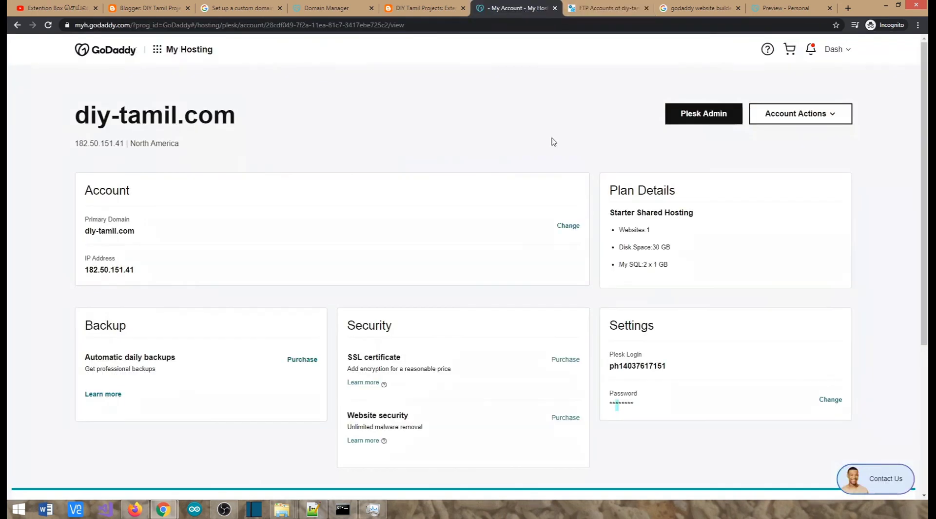
left_click_drag(134, 271, 87, 271)
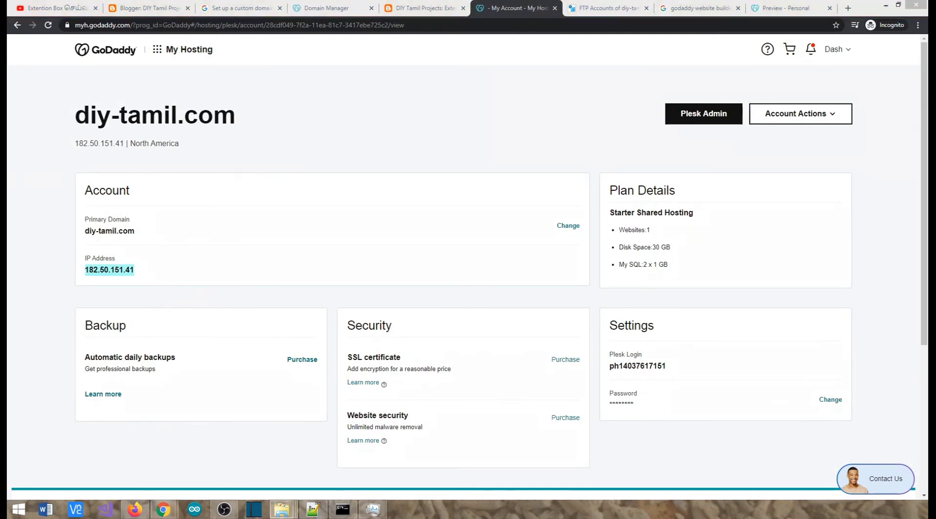
key("super+e")
double_click(449, 182)
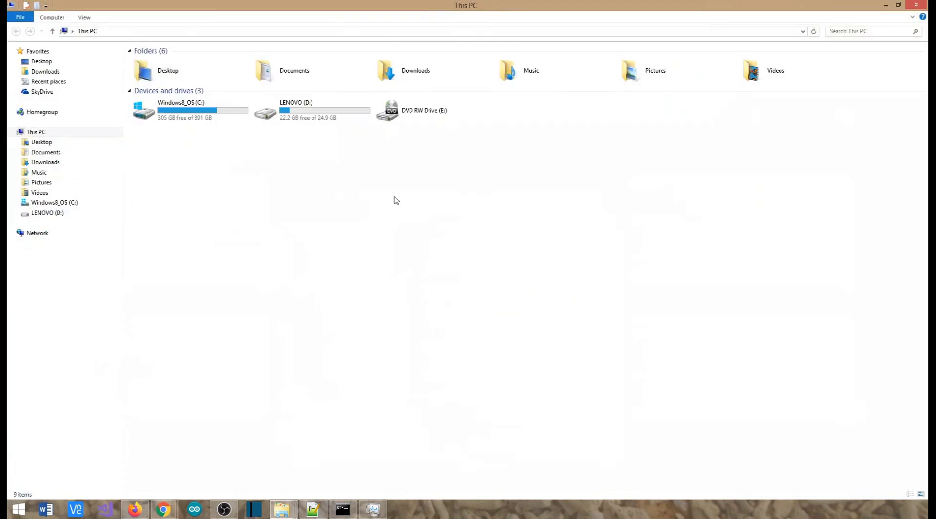
left_click(174, 33)
type("ftp:")
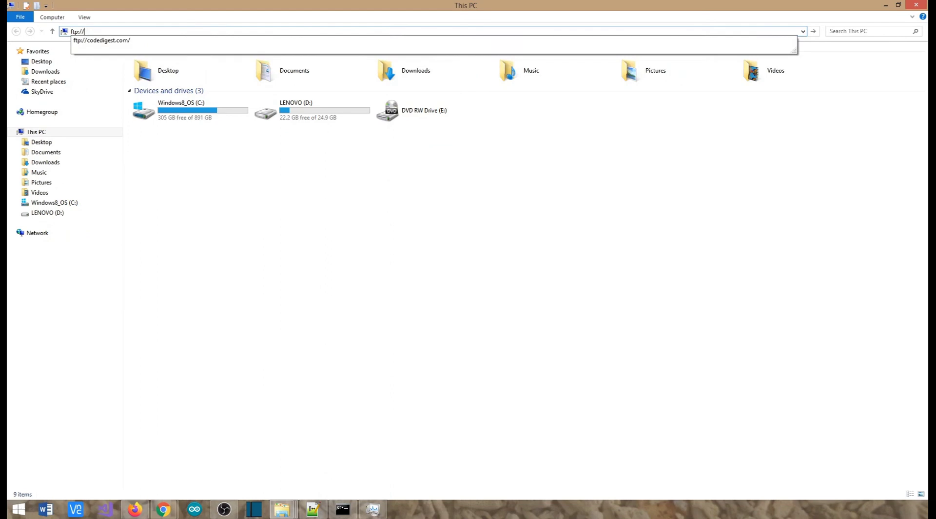
type("//")
type("182.50.151.41")
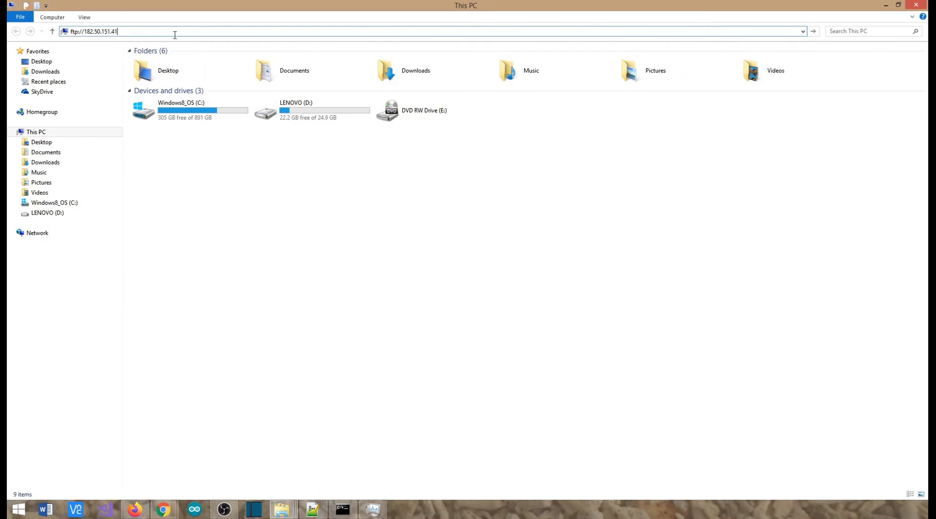
key("Return")
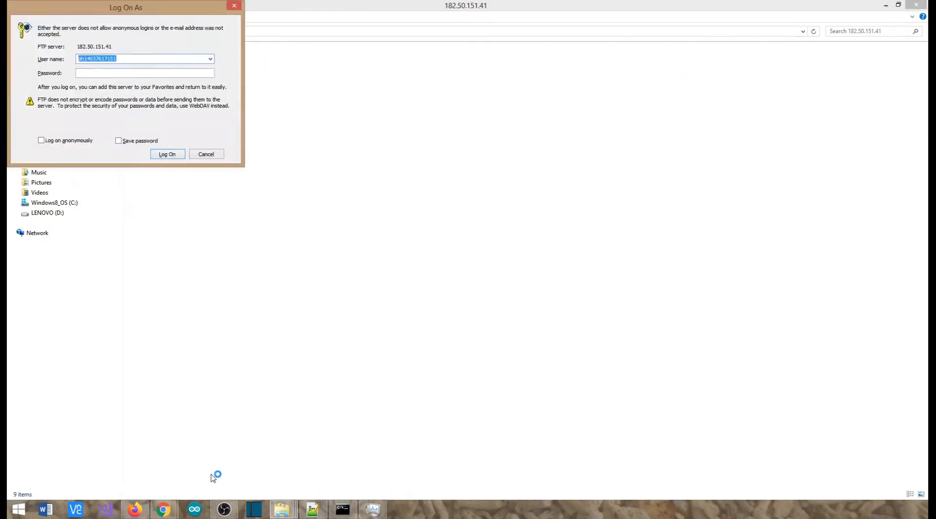
Look up the FTP account name in the Plesk FTP accounts list and select it
left_click(166, 509)
left_click(192, 478)
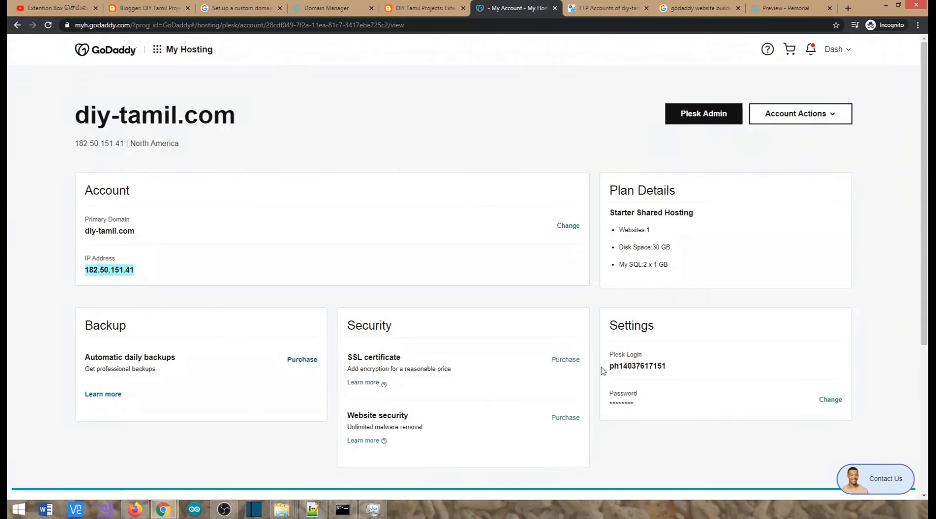
left_click(601, 7)
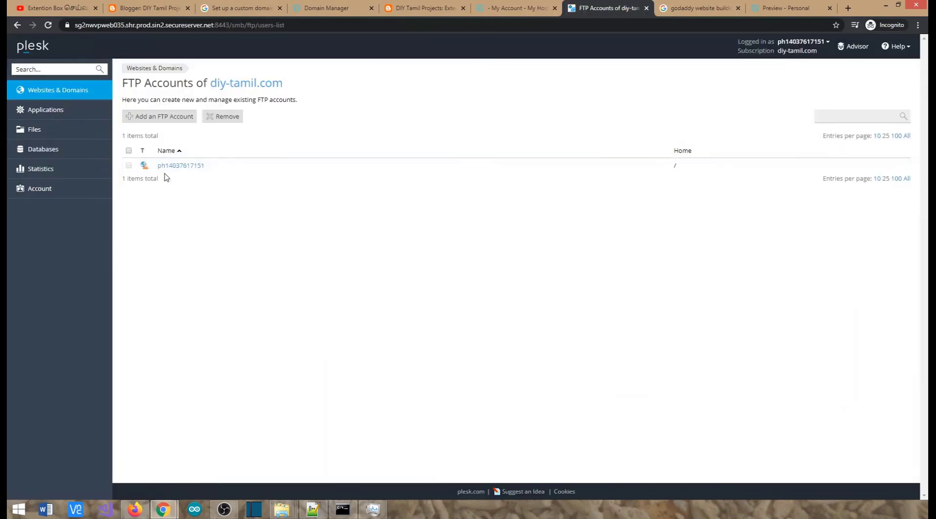
left_click_drag(209, 166, 158, 169)
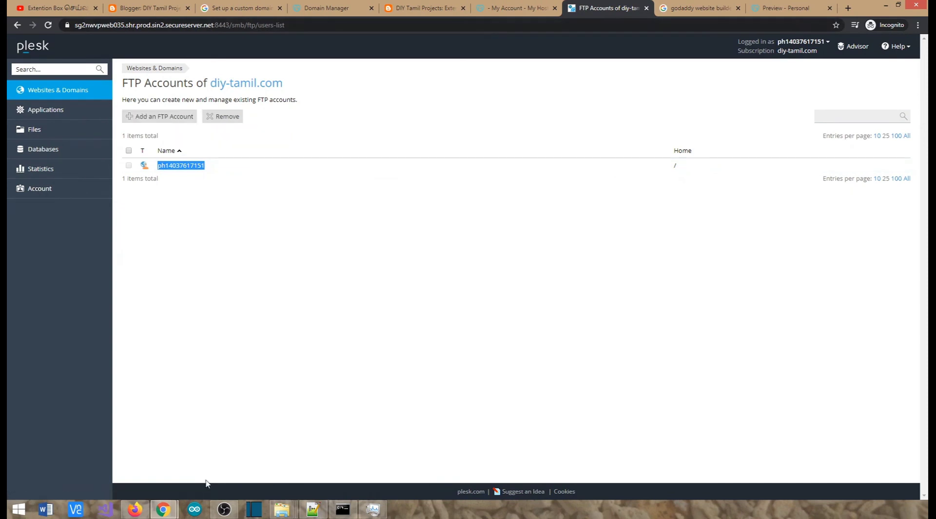
Return to the FTP logon prompt and log on with the FTP user name and the account password
mouse_move(279, 512)
left_click(390, 467)
left_click(123, 59)
double_click(123, 60)
left_click(103, 73)
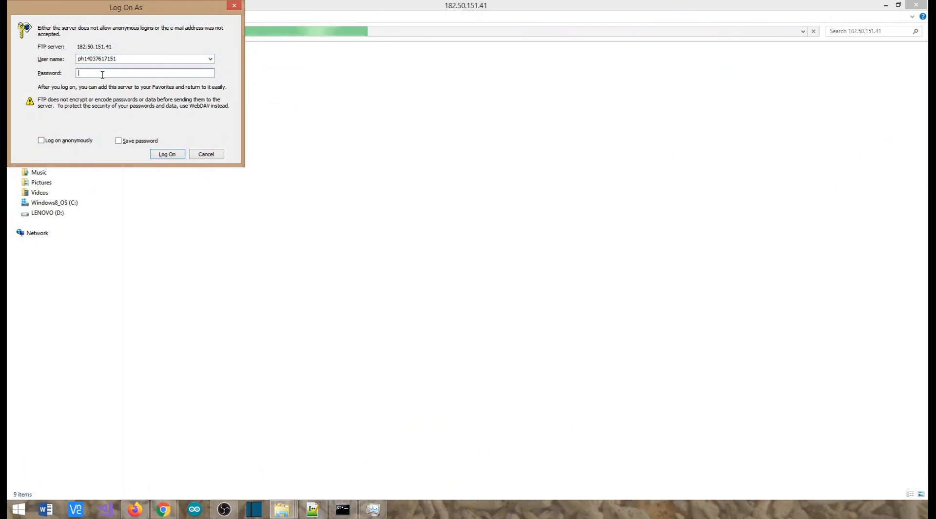
type("*********")
left_click(166, 155)
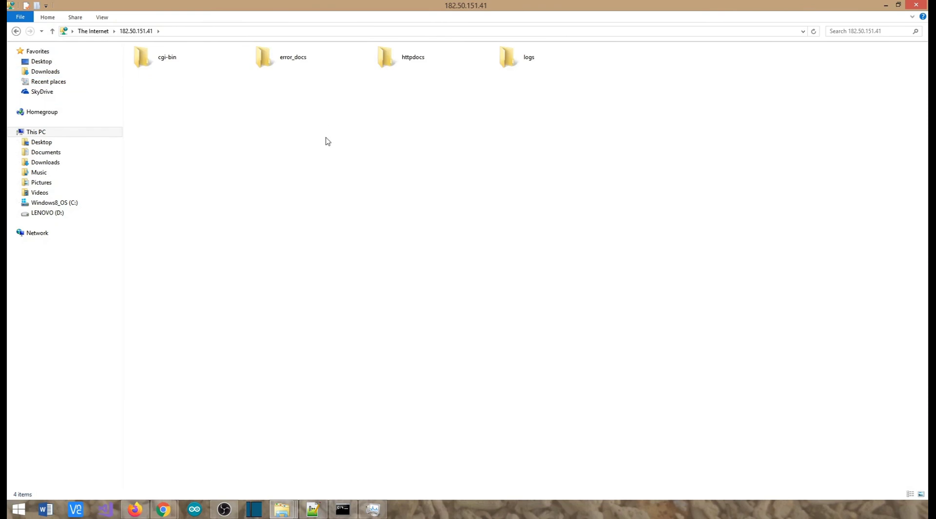
Open the httpdocs folder on the FTP server and check the index.html file in it
double_click(406, 60)
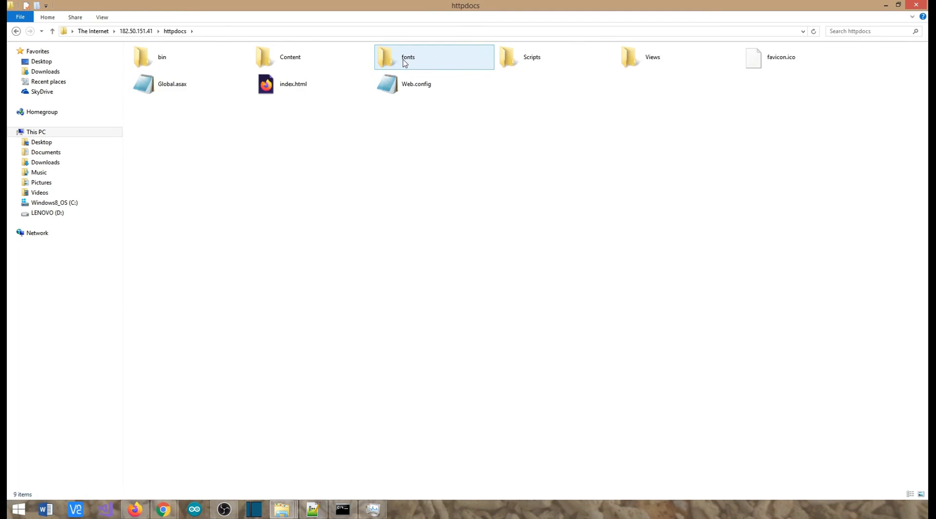
left_click(282, 94)
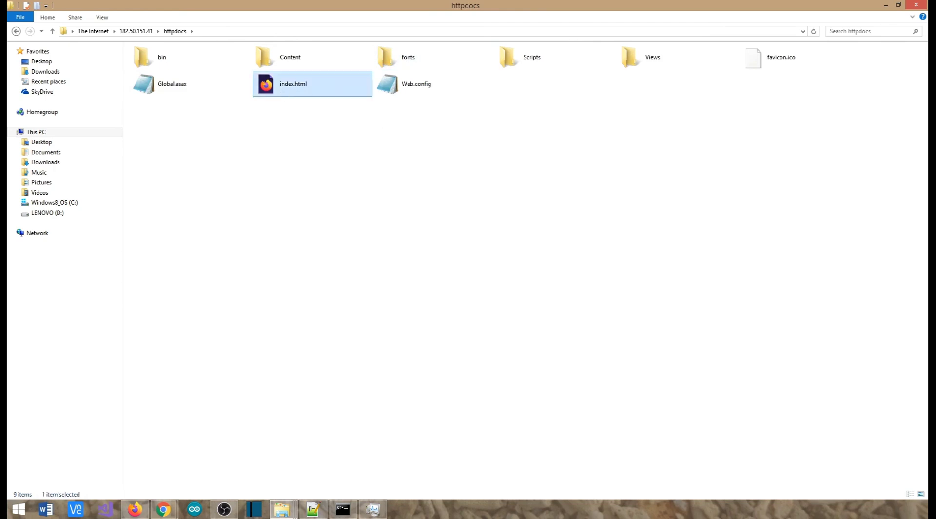
left_click(325, 146)
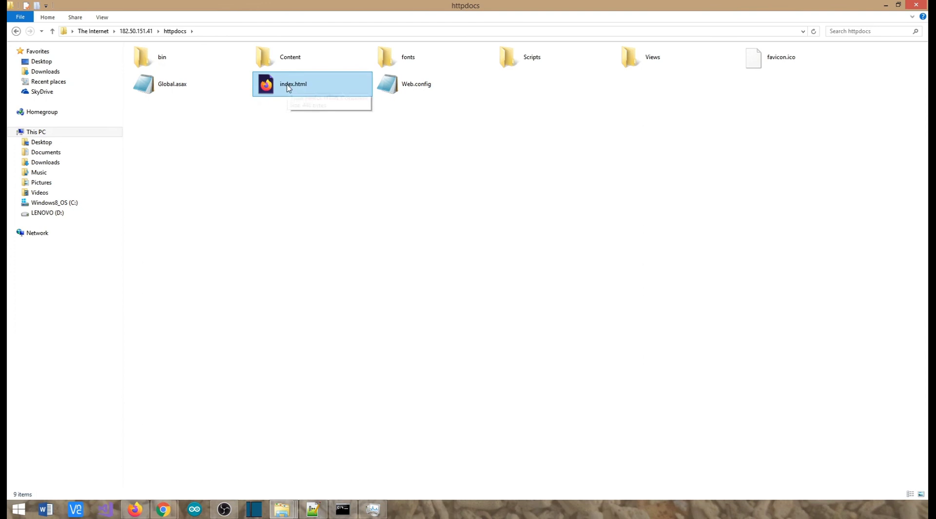
Copy the primary domain from the GoDaddy account page and open diy-tamil.com/index.html in a new browser tab
left_click(171, 512)
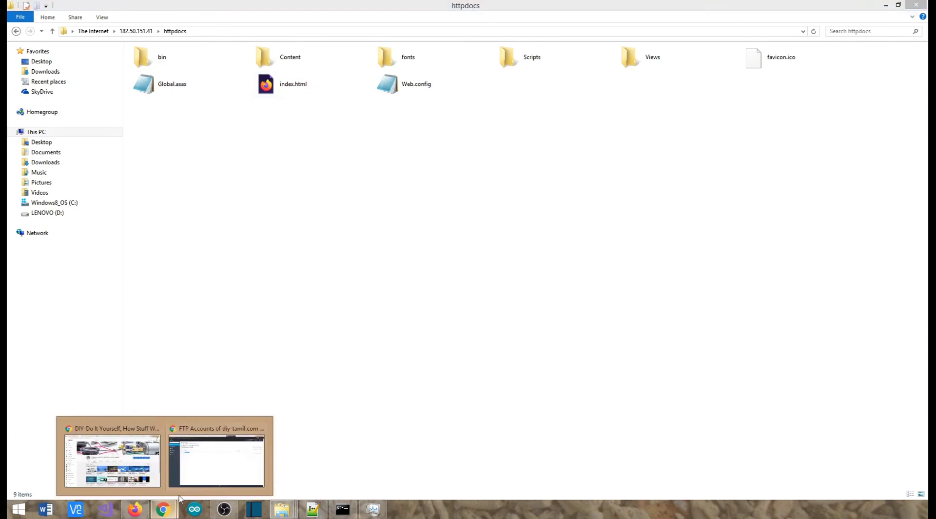
left_click(204, 470)
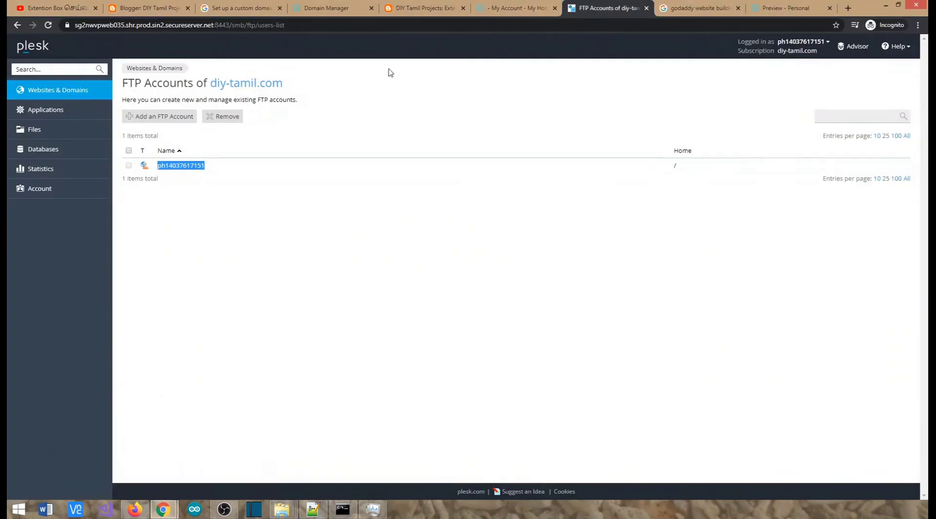
left_click(498, 15)
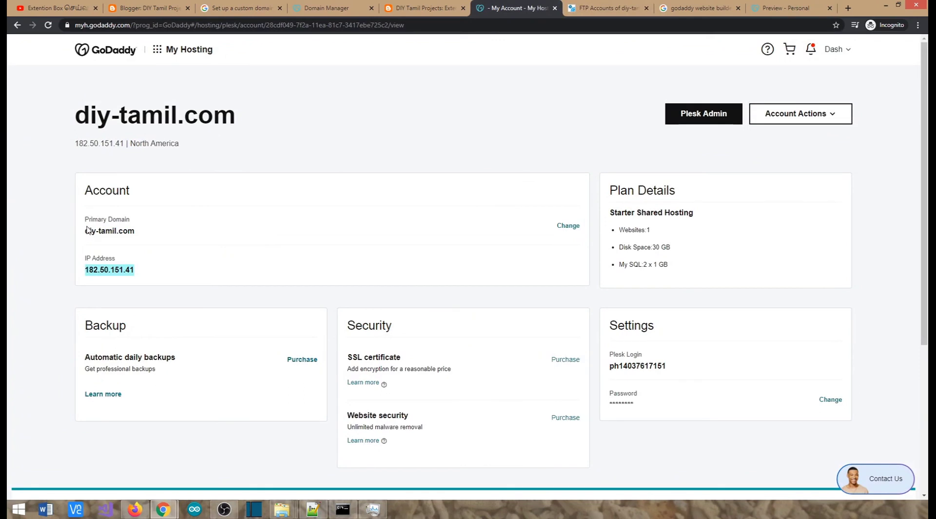
left_click_drag(85, 233, 134, 235)
key("ctrl+c")
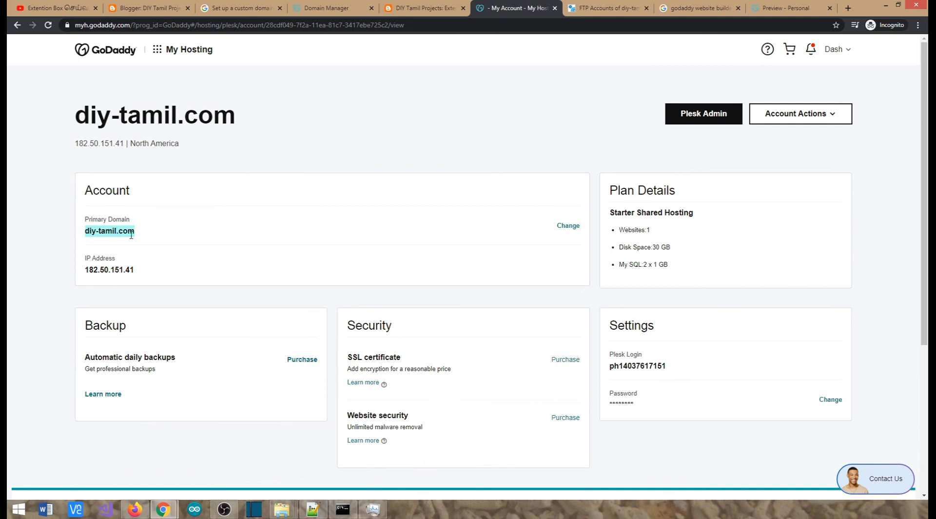
left_click(848, 8)
key("ctrl+v")
type("/ind")
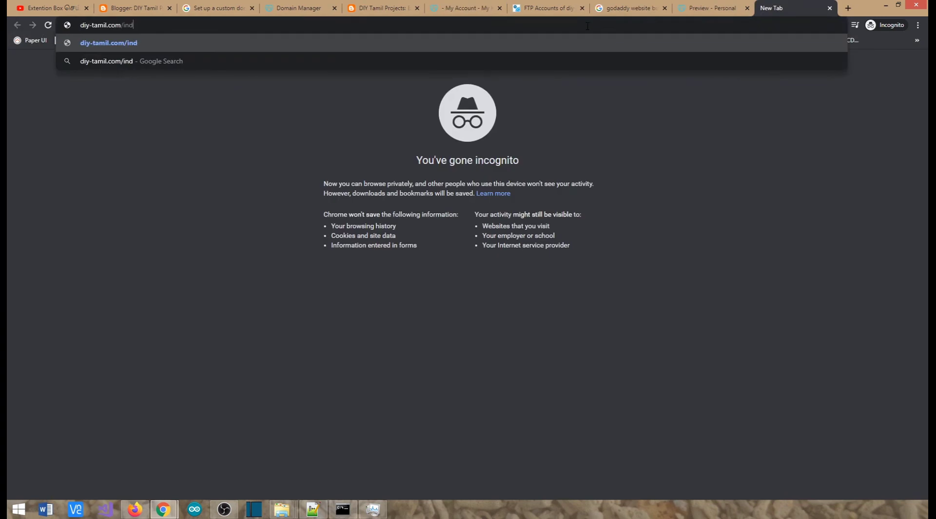
type("ex.html")
key("Return")
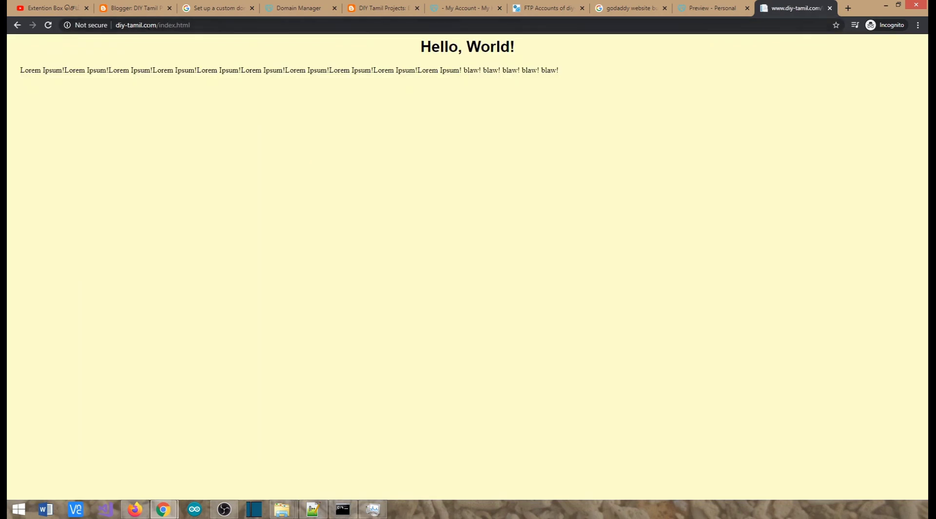
Examine the address, heading and paragraph of the index.html page, and reload it
left_click(165, 26)
left_click(203, 27)
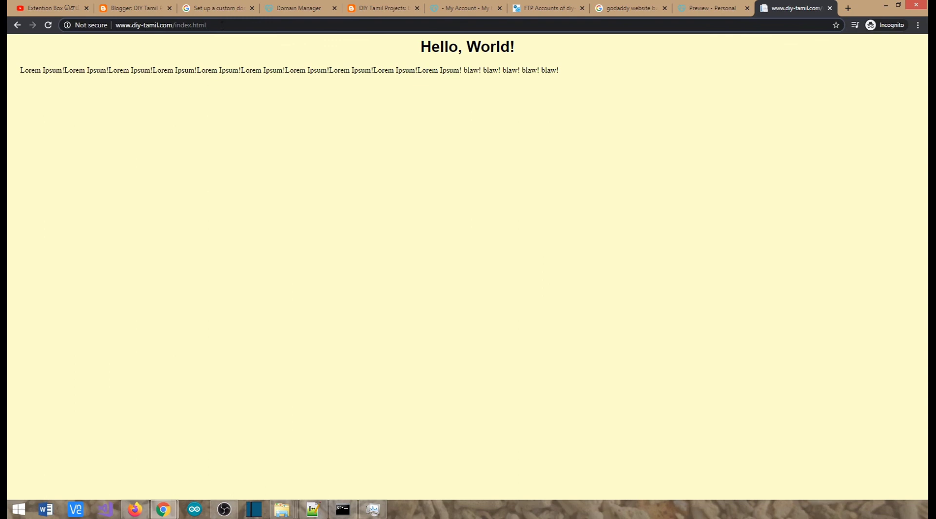
key("Return")
triple_click(450, 49)
triple_click(435, 85)
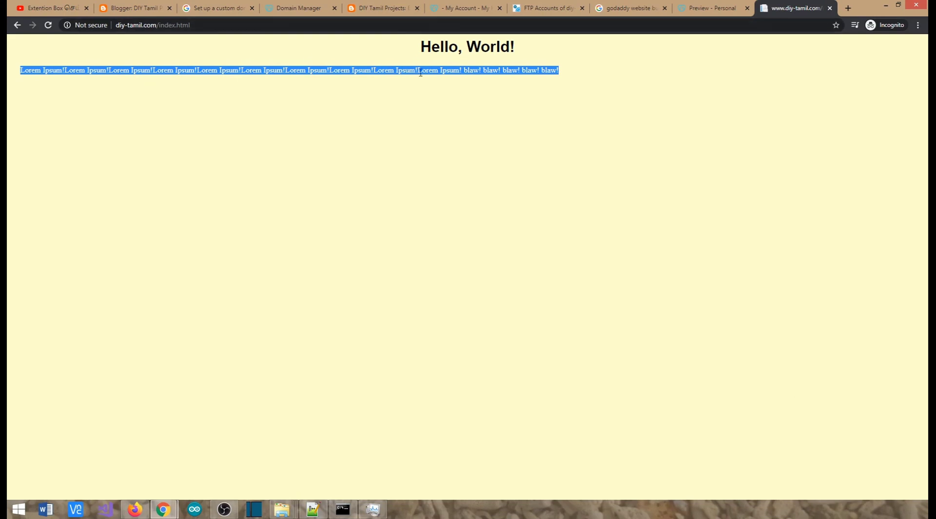
left_click(207, 26)
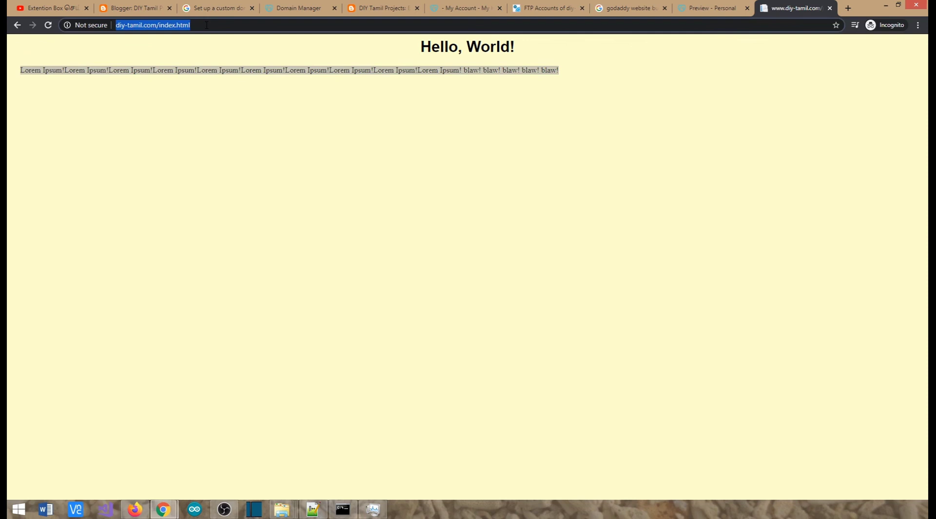
key("Return")
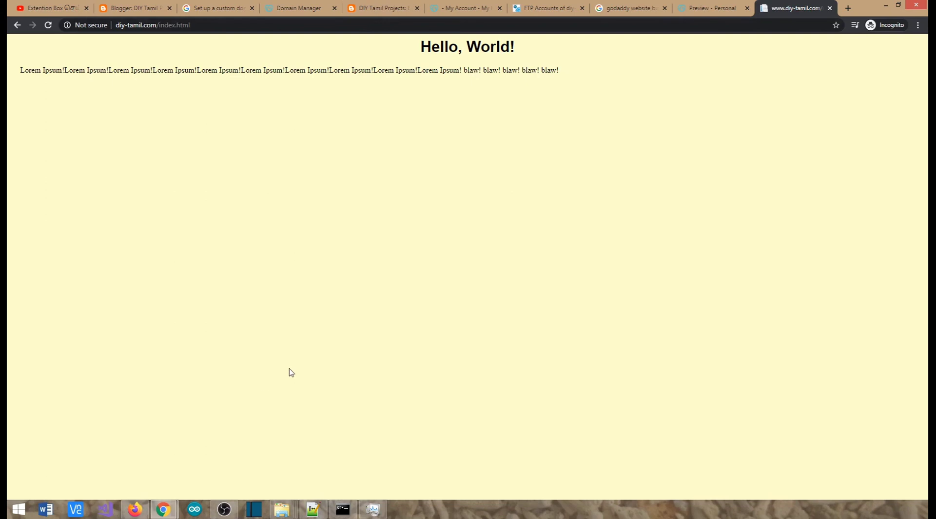
Select all files and folders in the local Publish folder and compare them with the server's httpdocs folder
mouse_move(287, 513)
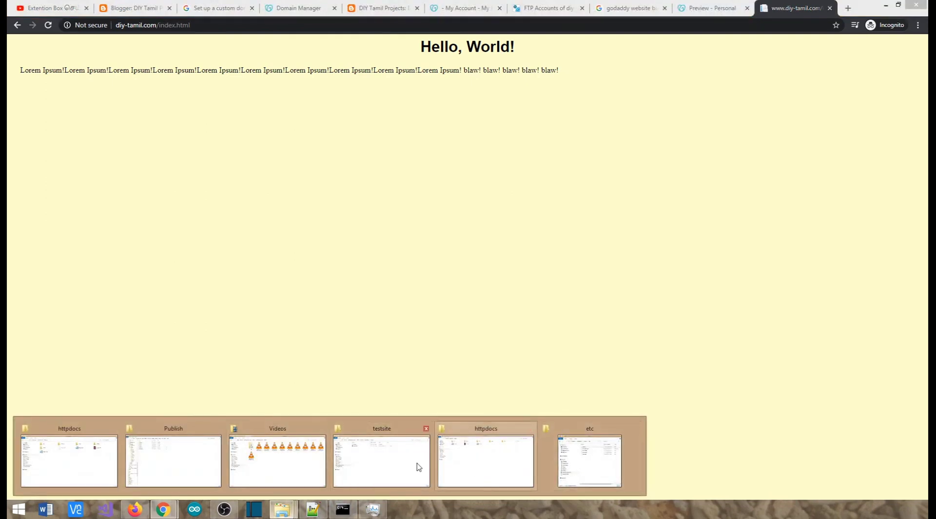
mouse_move(366, 453)
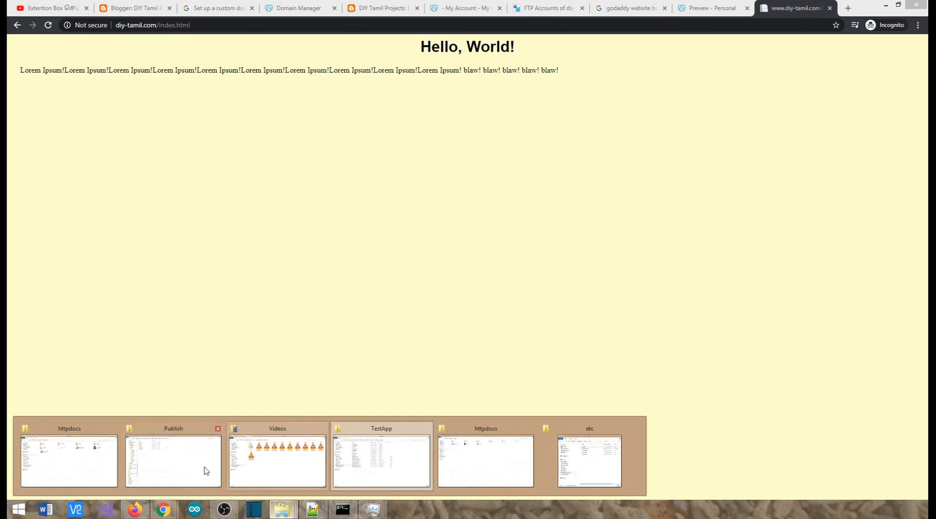
left_click(163, 462)
left_click_drag(186, 160, 126, 57)
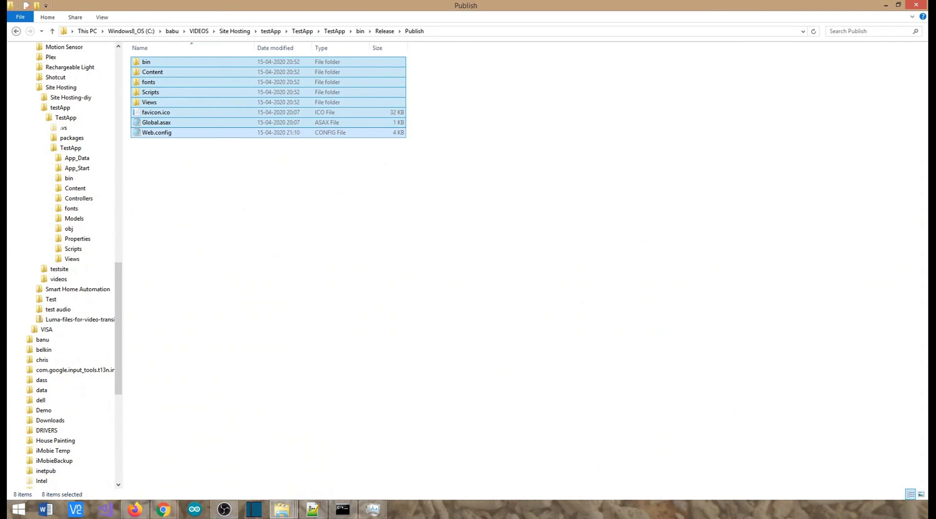
left_click(282, 509)
left_click(518, 461)
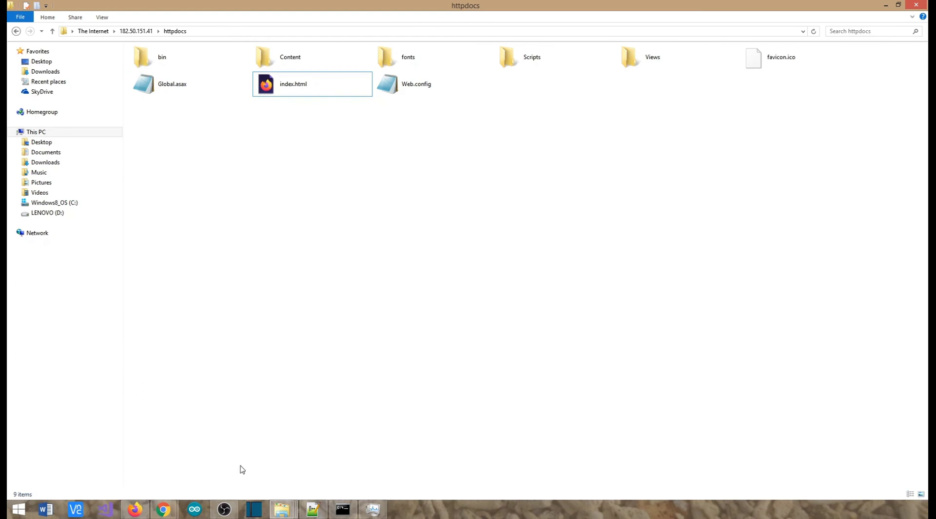
left_click(163, 509)
left_click(243, 464)
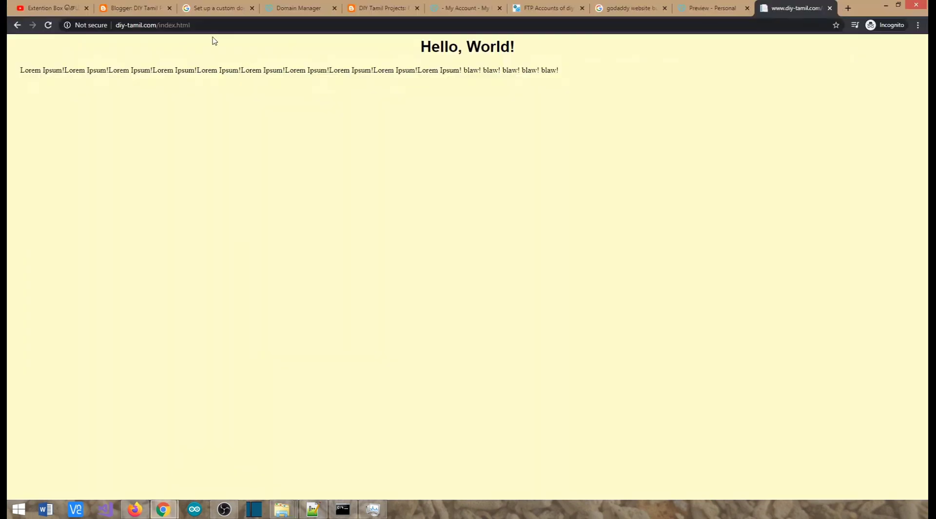
key("BackSpace")
key("BackSpace")
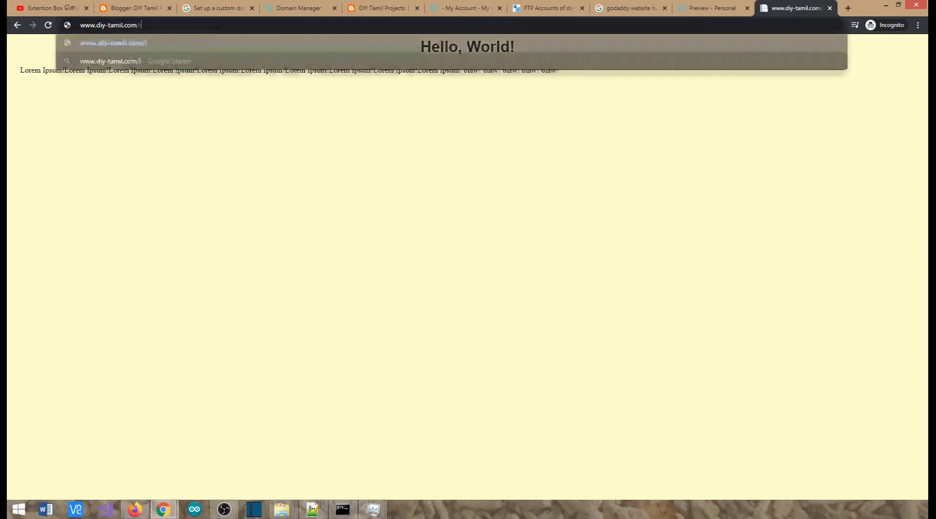
key("Return")
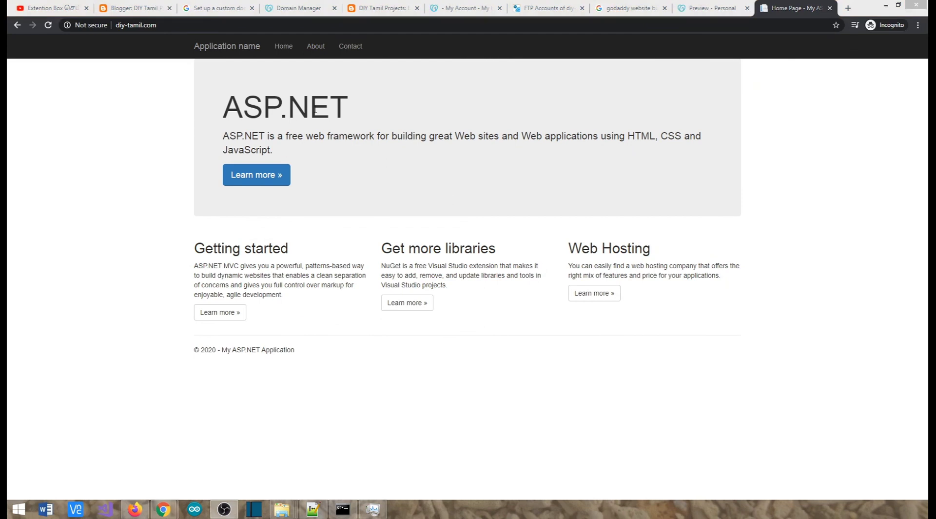
Check the site's Home, About and Contact pages, and return to the GoDaddy hosting account page
left_click(286, 47)
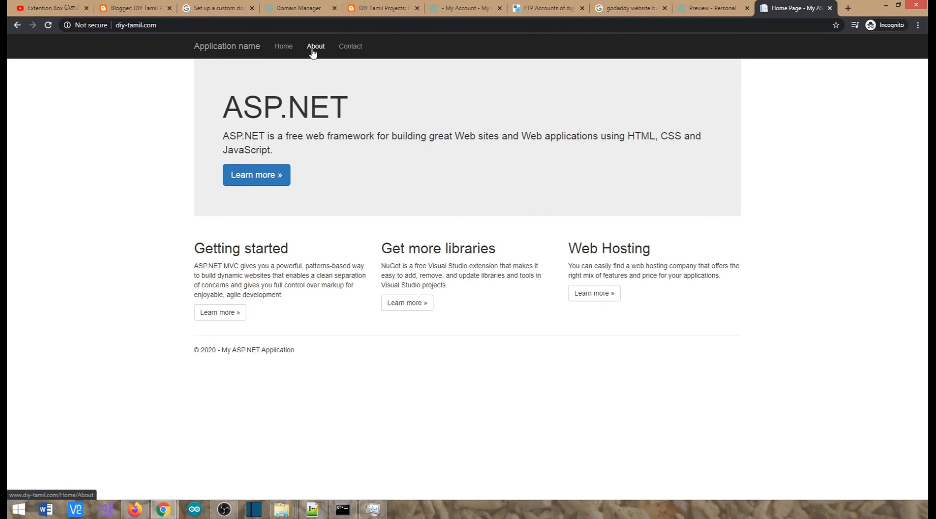
left_click(313, 49)
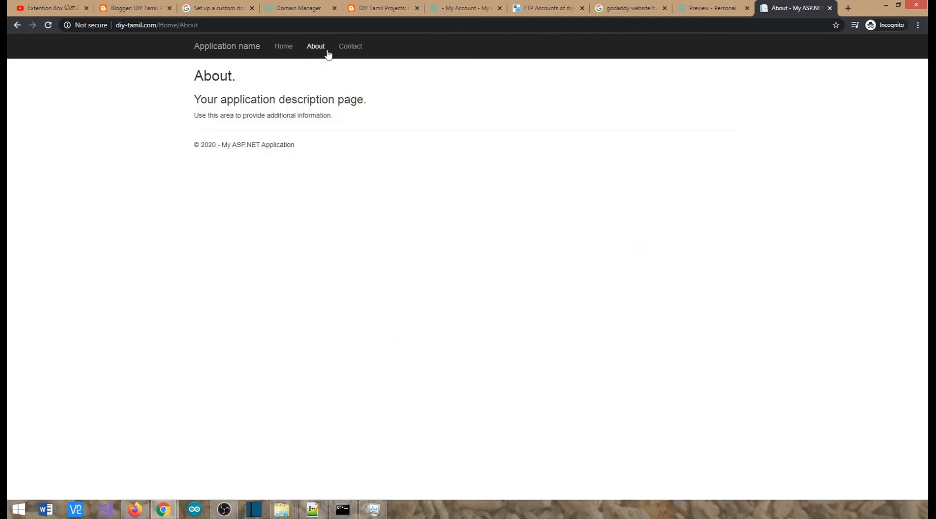
left_click(351, 47)
left_click(251, 46)
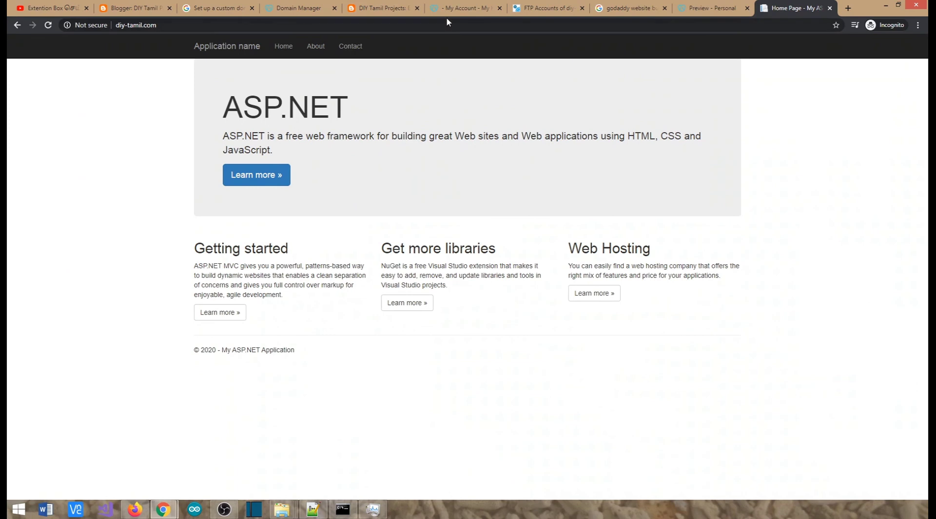
left_click(459, 8)
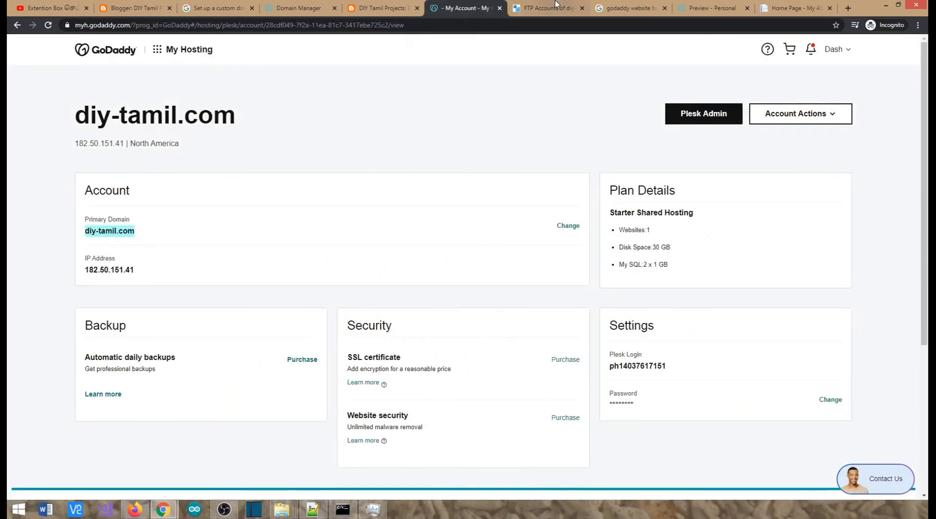
Open Plesk's Websites & Domains page, and compare the server's httpdocs folder with all files and folders in the local Publish folder
left_click(556, 7)
left_click(66, 95)
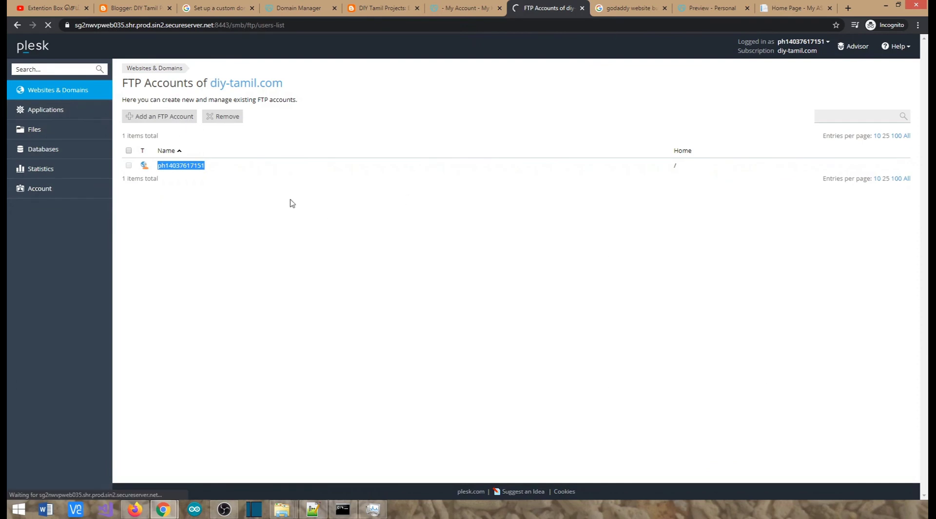
left_click(282, 509)
left_click(484, 462)
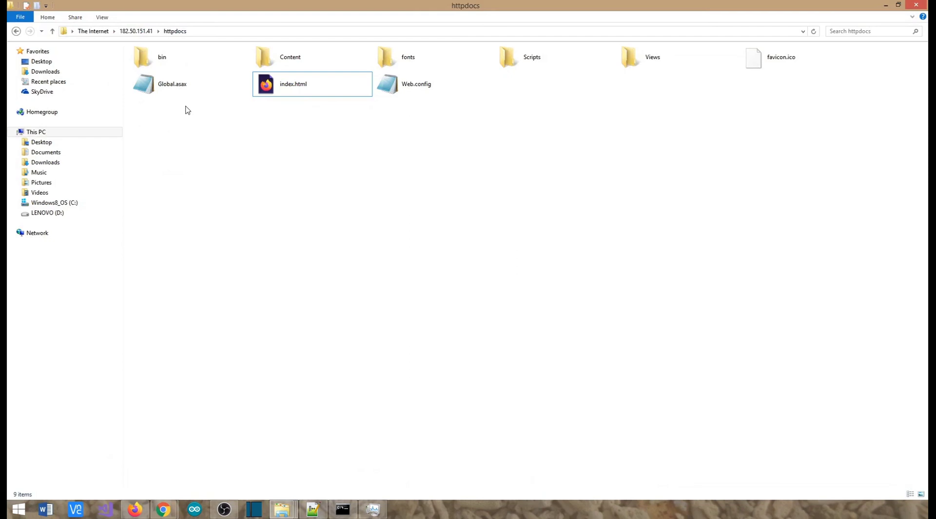
left_click(277, 512)
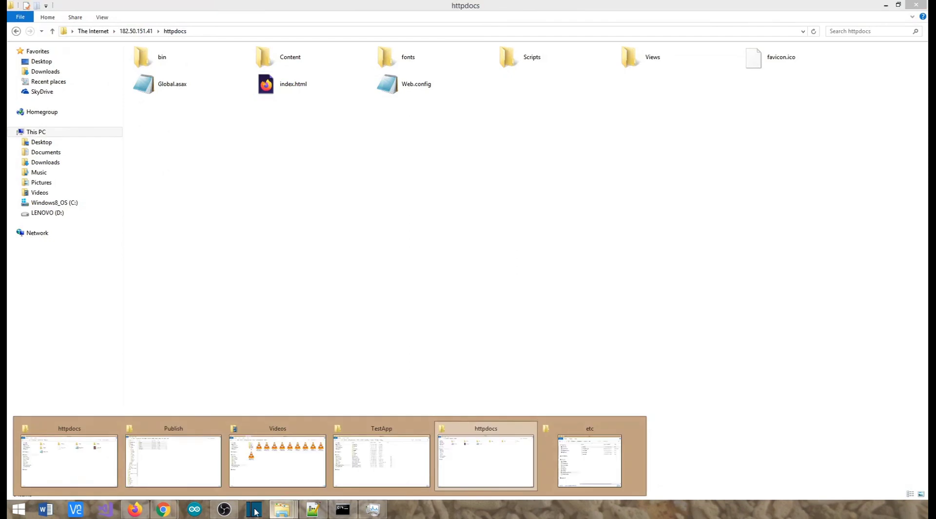
left_click(182, 460)
left_click_drag(258, 192, 122, 57)
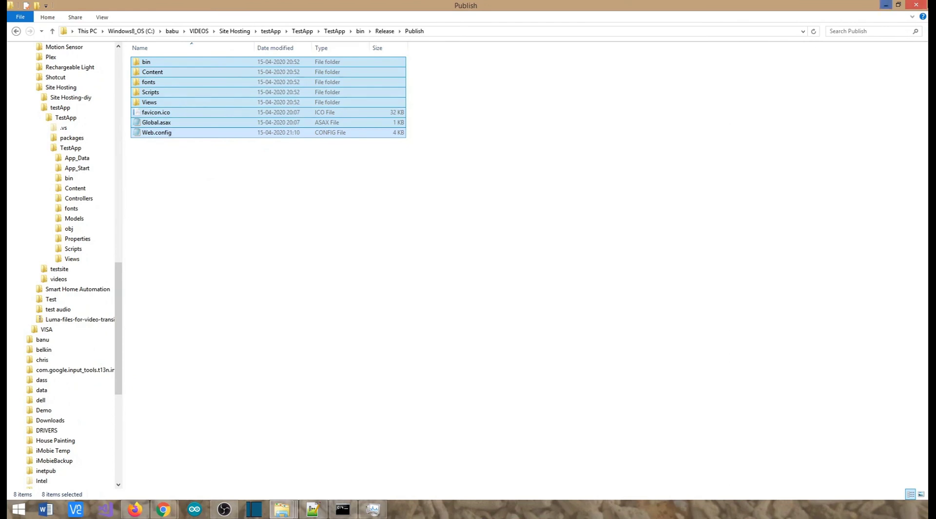
left_click(886, 5)
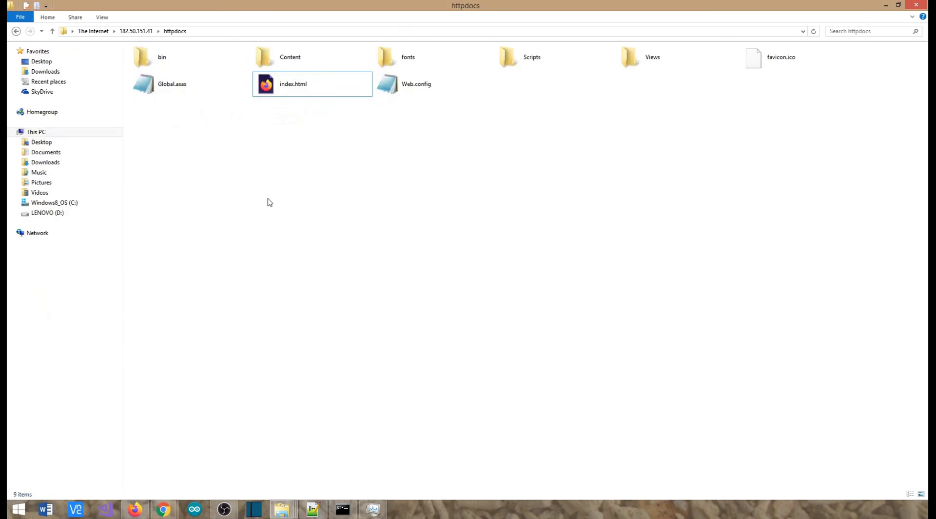
Switch back to the browser and review the diy-tamil.com home page, the GoDaddy hosting account page and Plesk's Websites & Domains overview
left_click(163, 509)
left_click(197, 477)
left_click(209, 130)
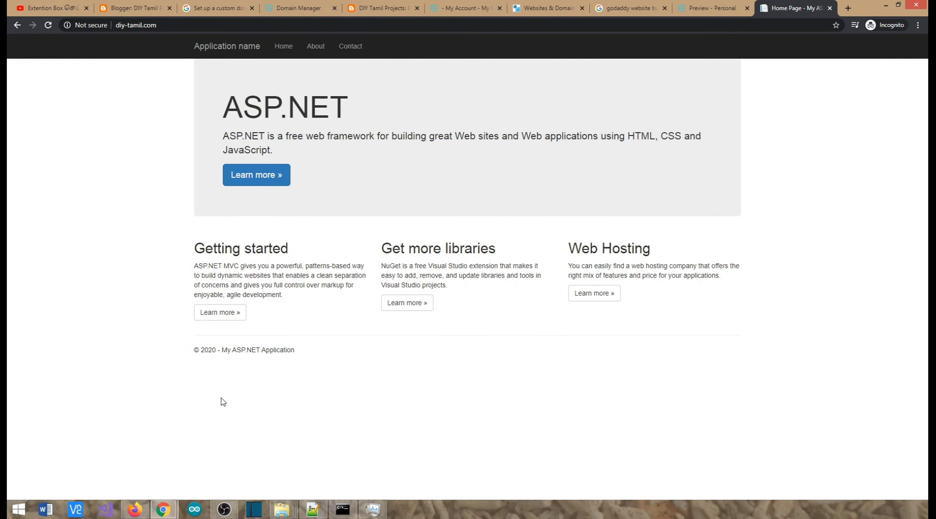
left_click(461, 9)
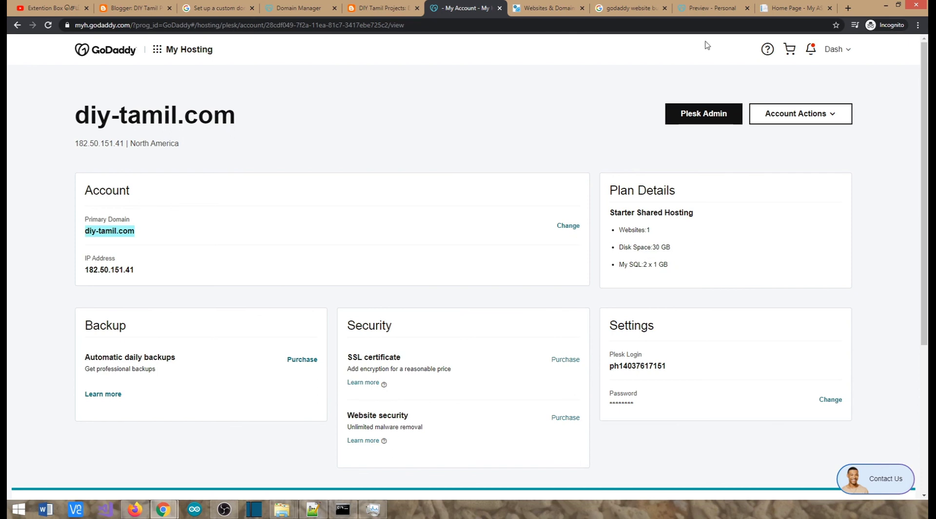
left_click(785, 8)
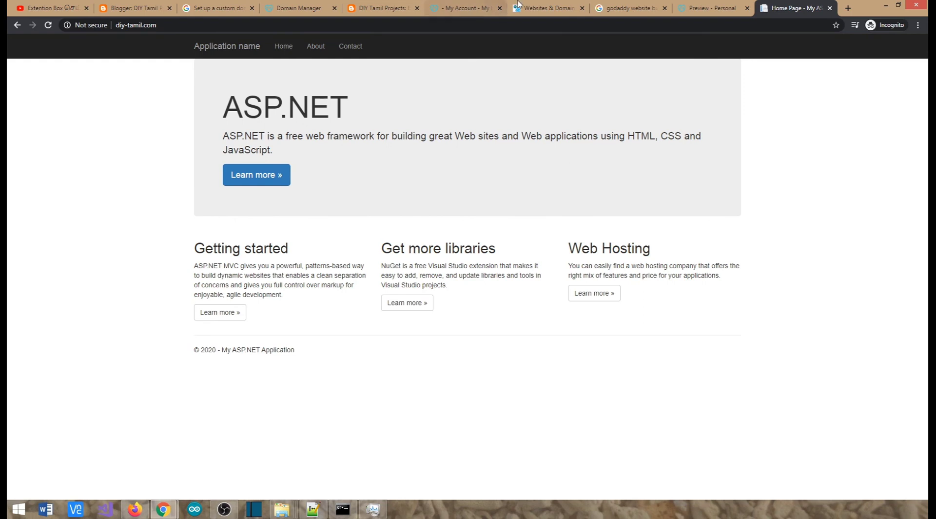
left_click(540, 5)
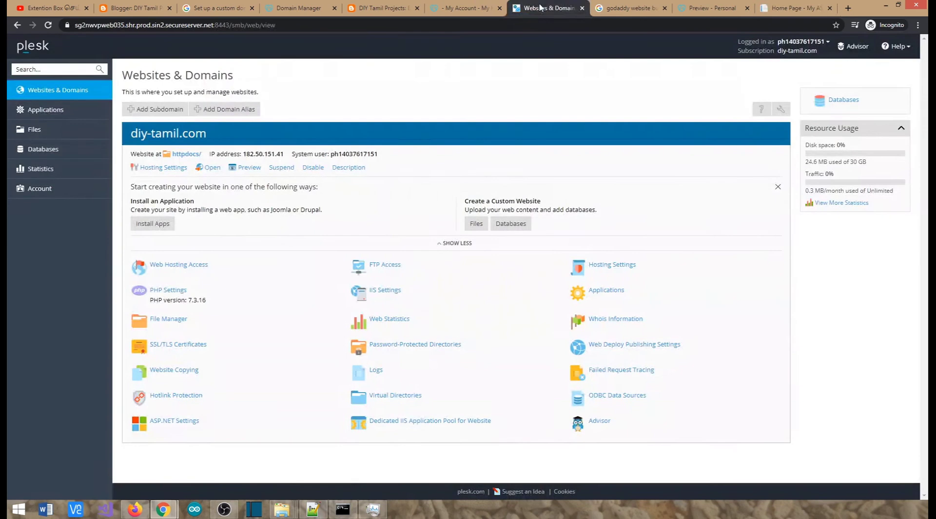
Return to the GoDaddy account, find the Website Builder product under Websites + Marketing, and start it for free
left_click(465, 8)
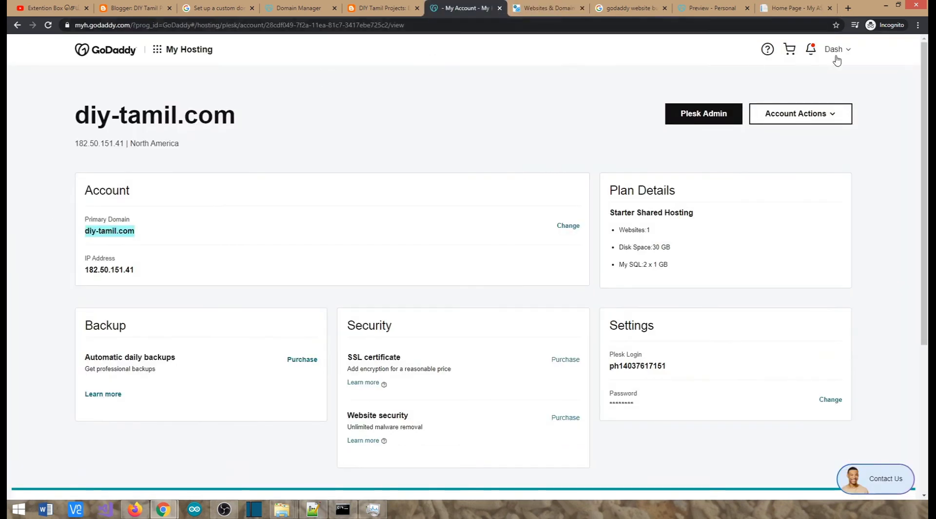
left_click(844, 55)
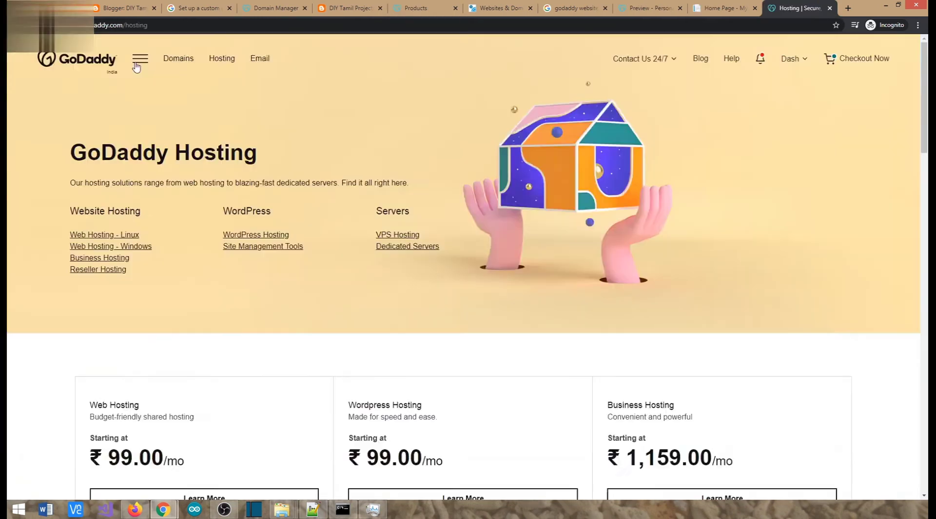
left_click(137, 66)
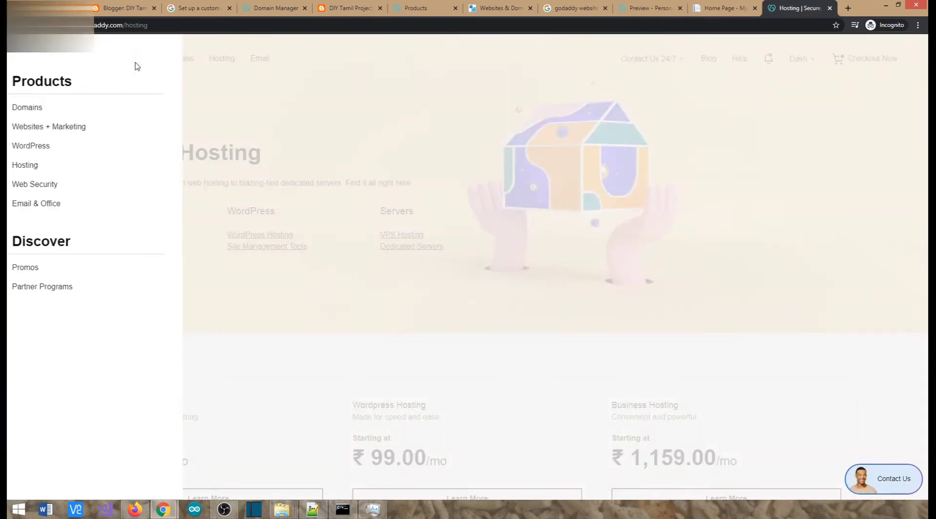
left_click(56, 127)
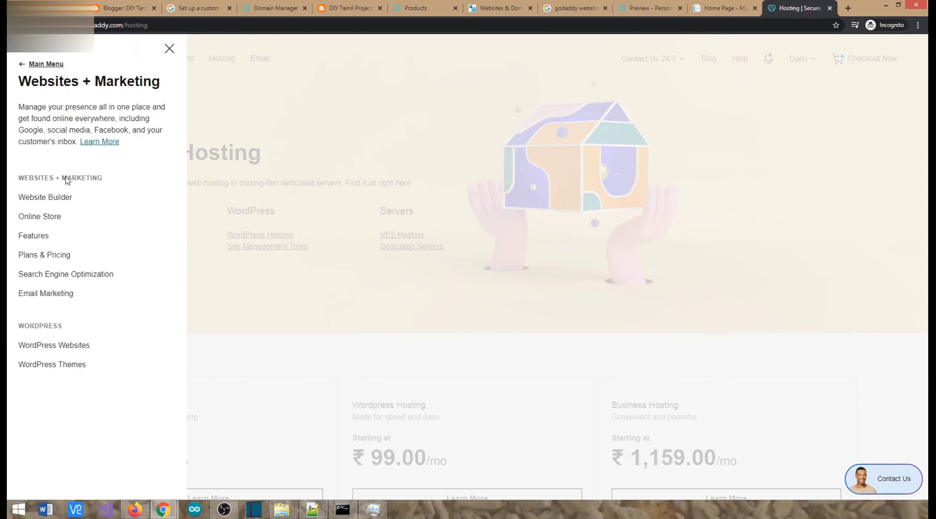
left_click(56, 197)
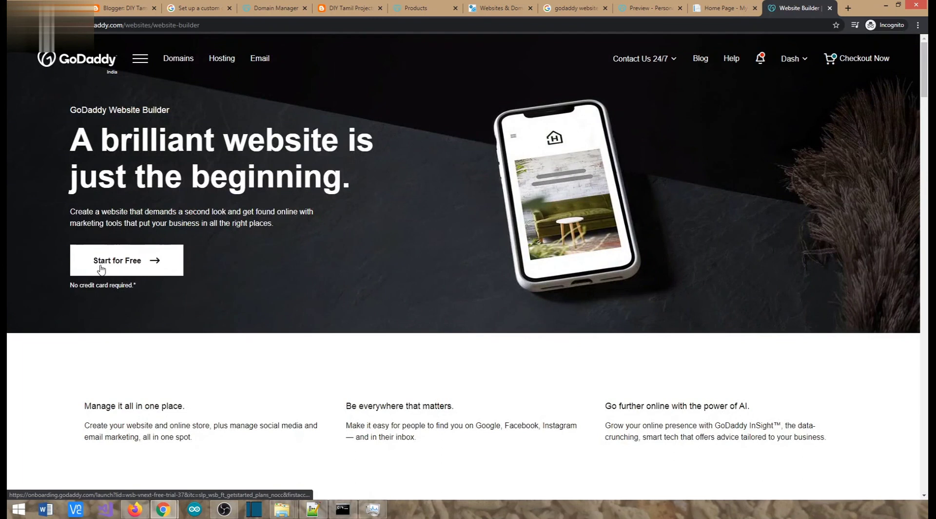
left_click(117, 264)
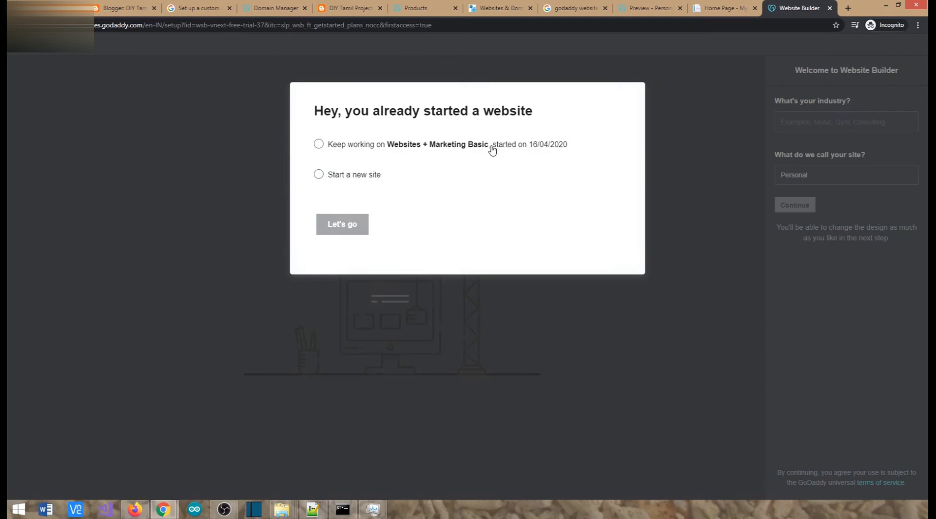
Choose to start a new site in Website Builder and set its industry to Cooking School
left_click(319, 175)
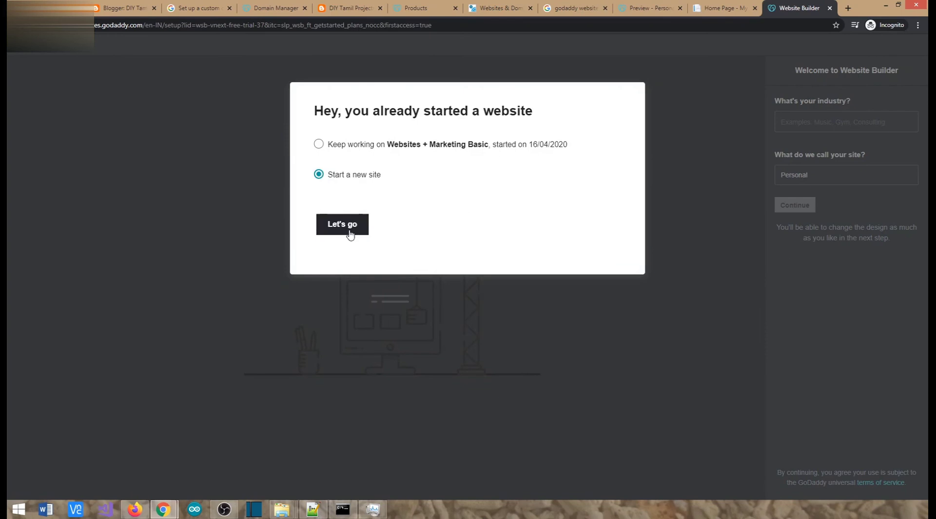
left_click(349, 227)
left_click(835, 121)
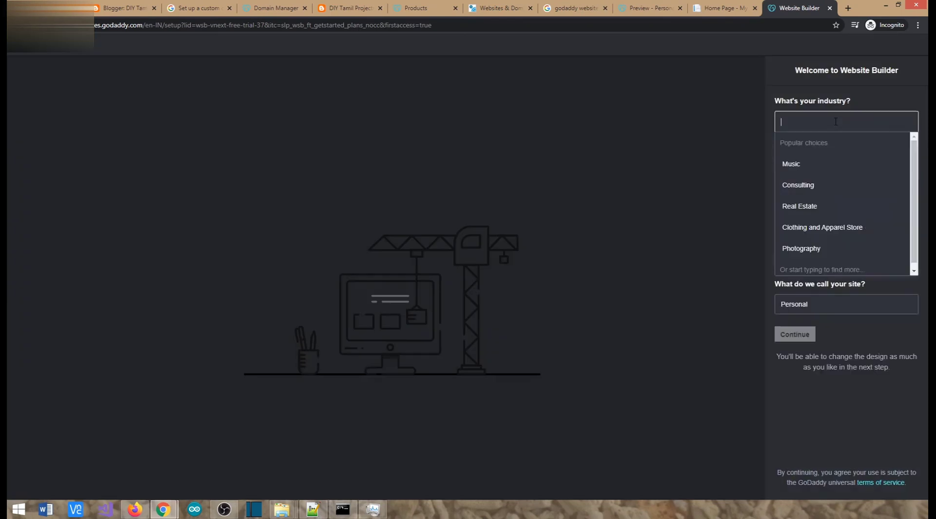
type("Cooking")
left_click(826, 145)
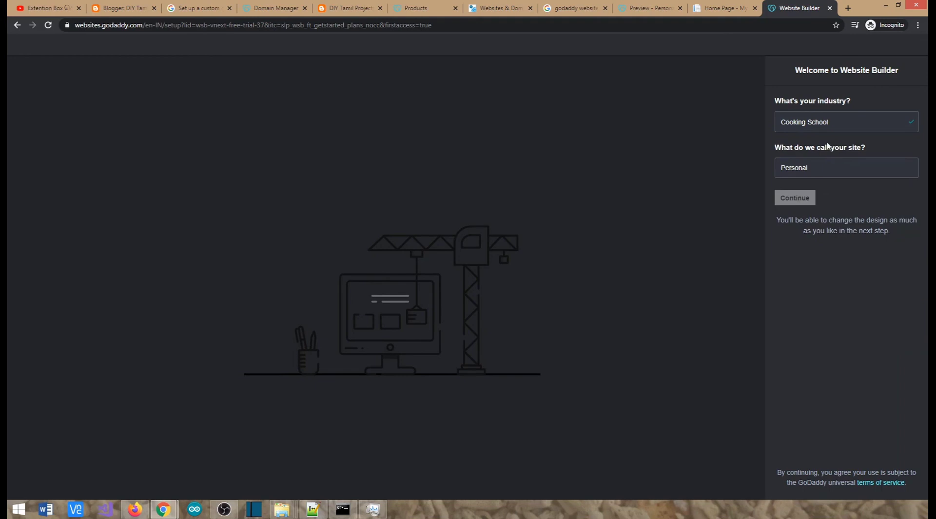
Replace the site name with Tamil Cooking
left_click_drag(833, 166, 765, 165)
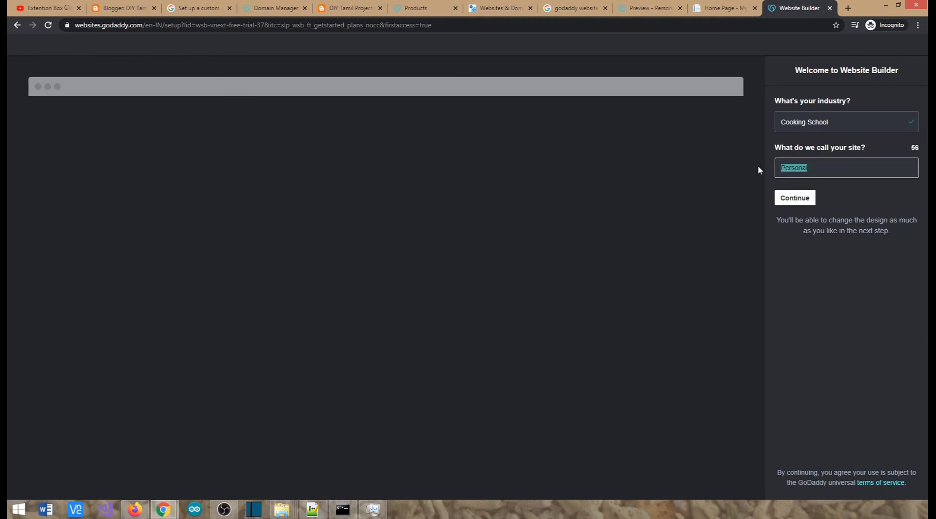
type("Tamil")
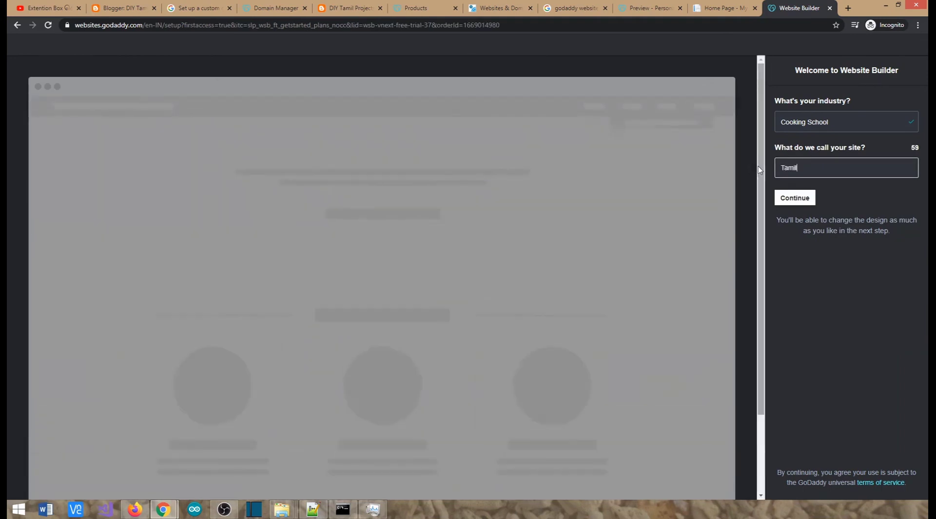
type(" Cooking")
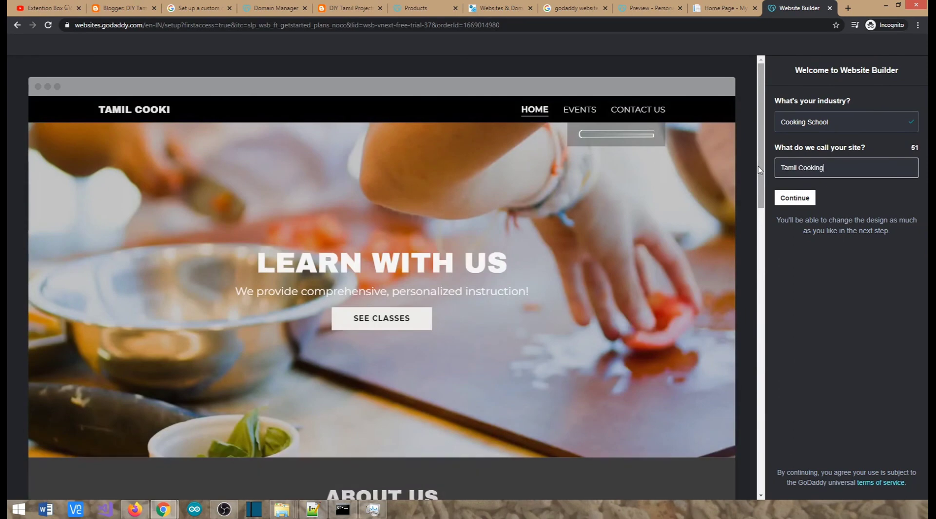